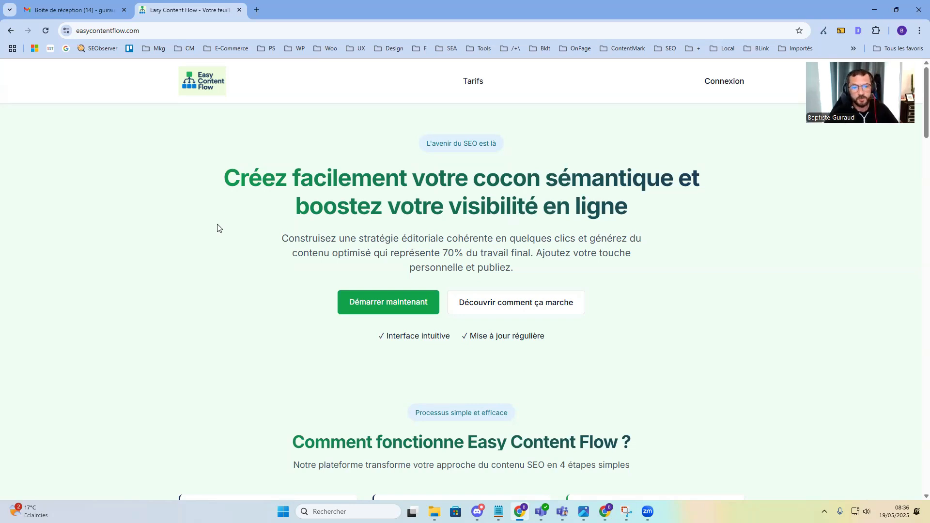
Step: In the savings simulator, set the average time per article to 3 hours and the number of articles to produce to 86
scroll(243, 240, down, 3)
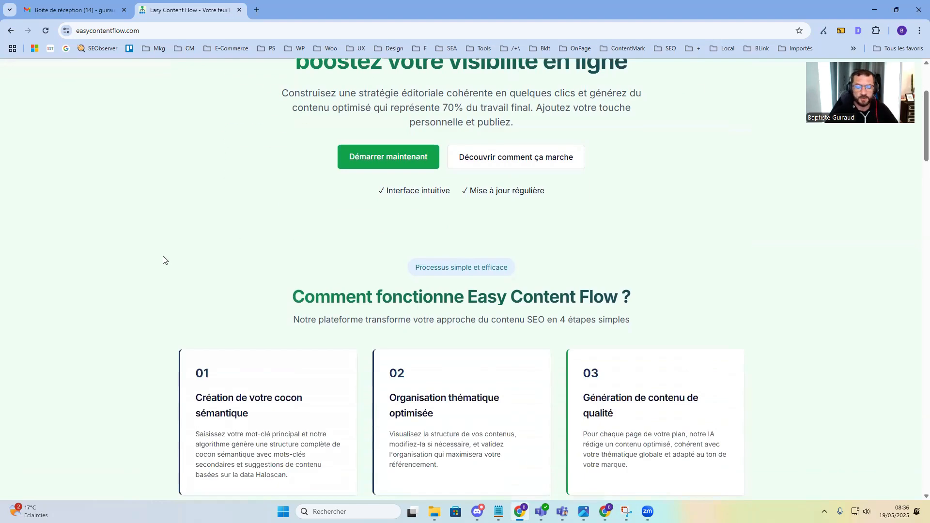
scroll(112, 275, down, 3)
scroll(111, 271, down, 15)
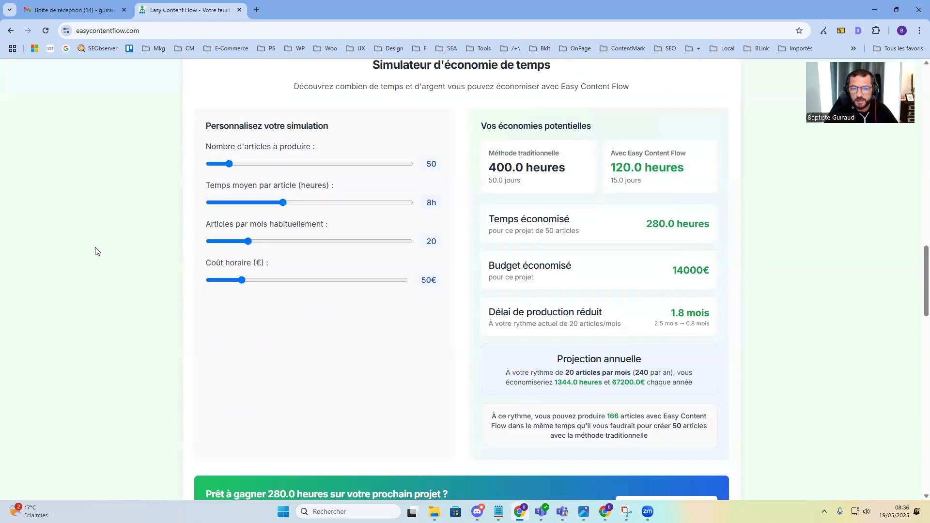
scroll(94, 253, down, 1)
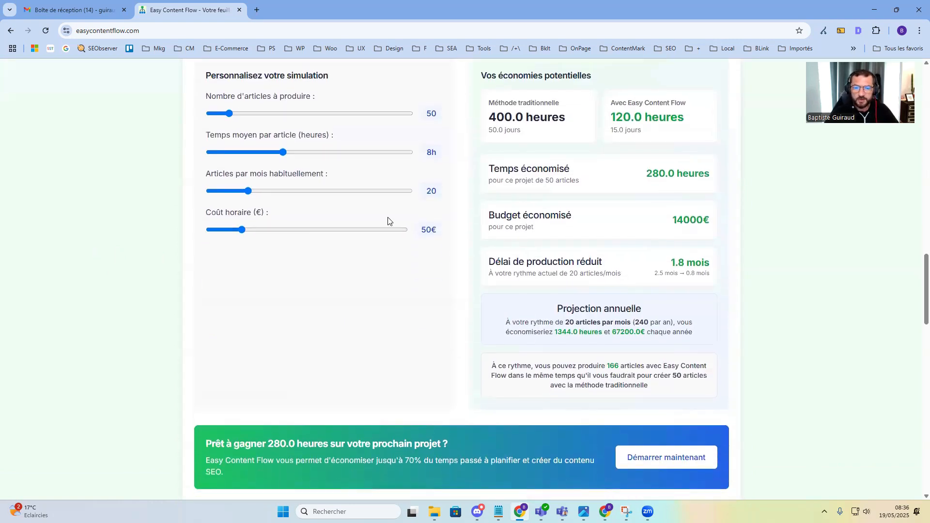
drag(283, 155, 231, 153)
drag(229, 117, 244, 113)
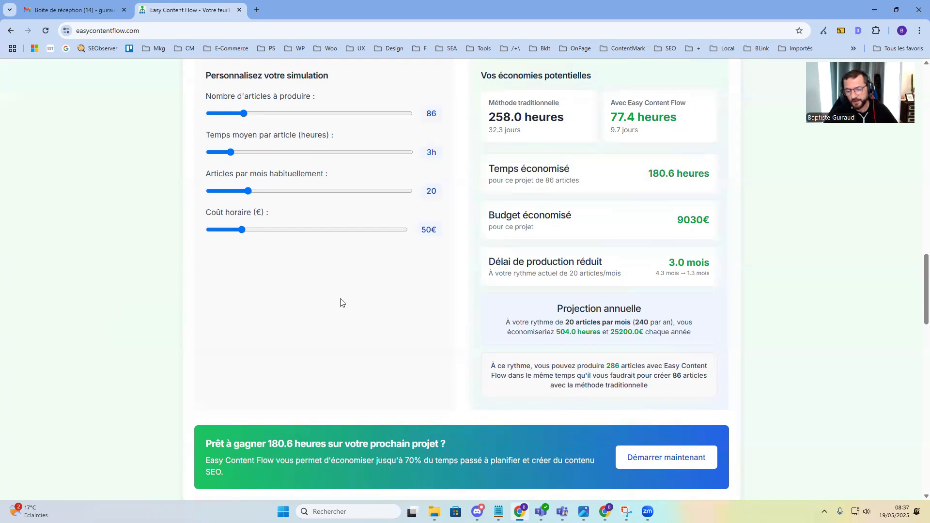
Step: Log in to the dashboard, look over the subscription plans on the account page, and return to the dashboard
scroll(392, 330, up, 20)
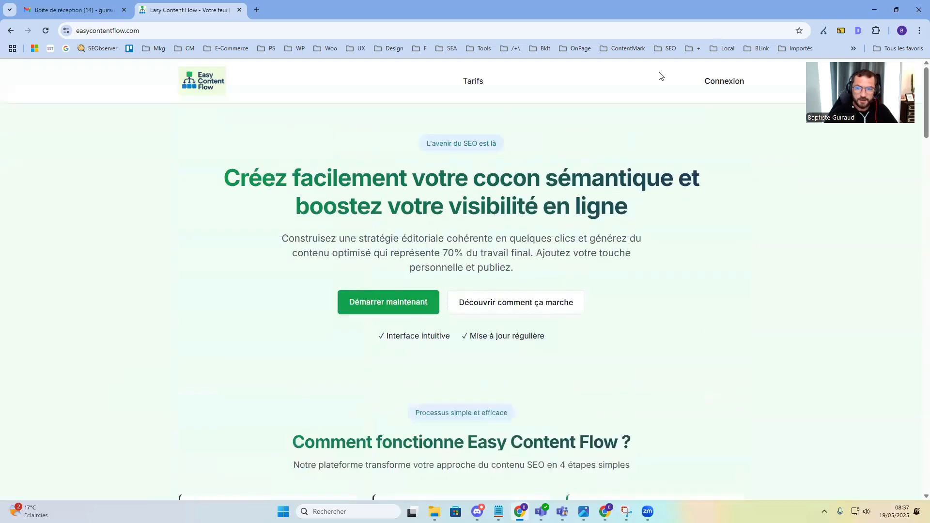
click(727, 83)
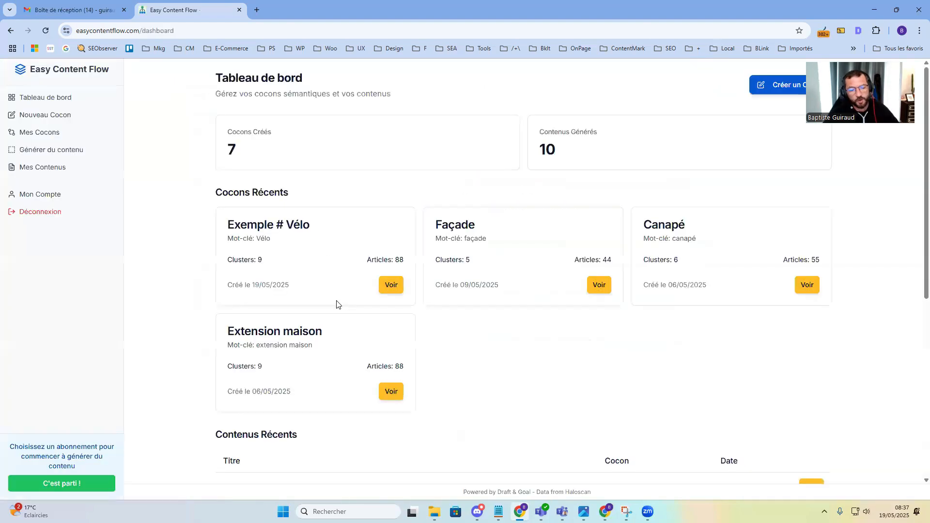
click(70, 484)
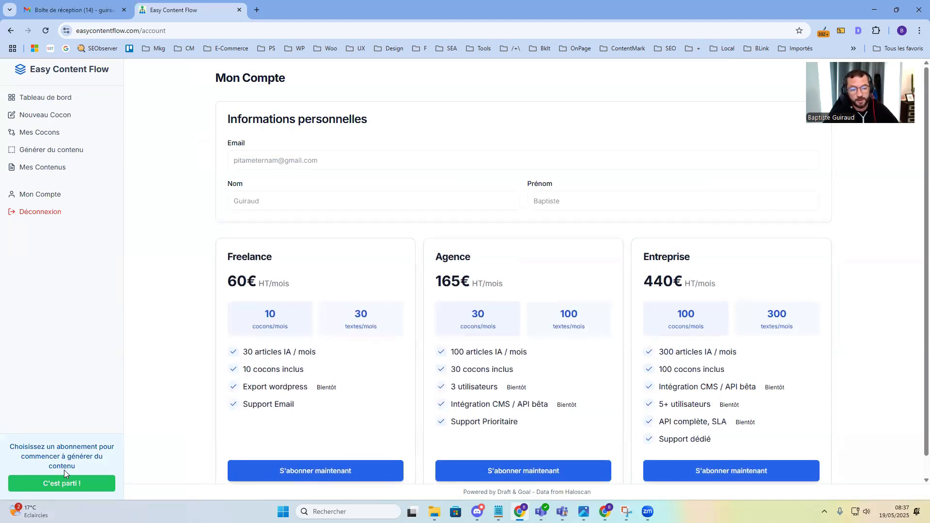
click(54, 103)
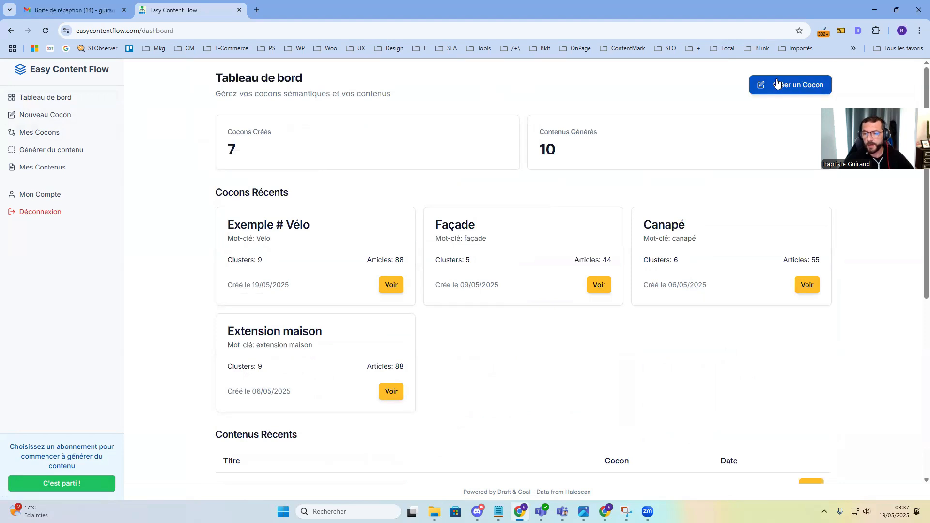
Step: Start a new semantic cocoon with "vélo" as its main keyword
click(791, 88)
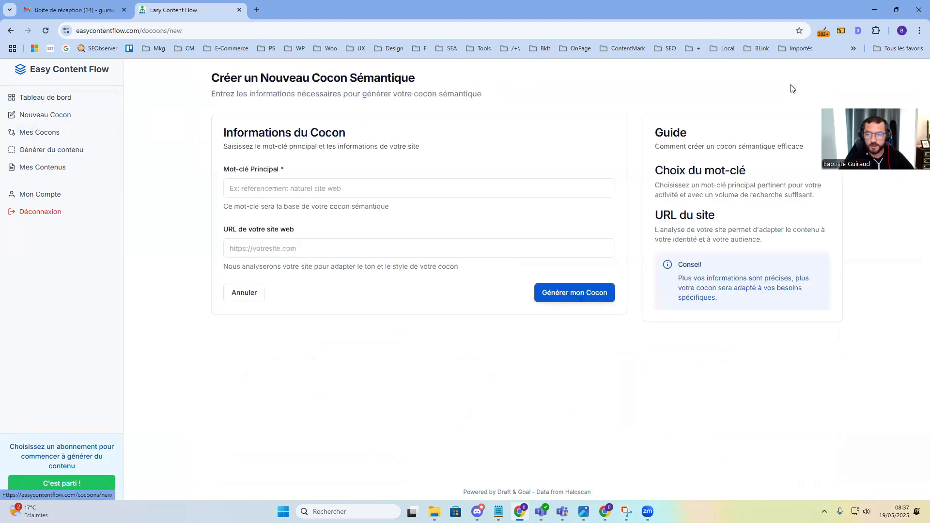
click(281, 184)
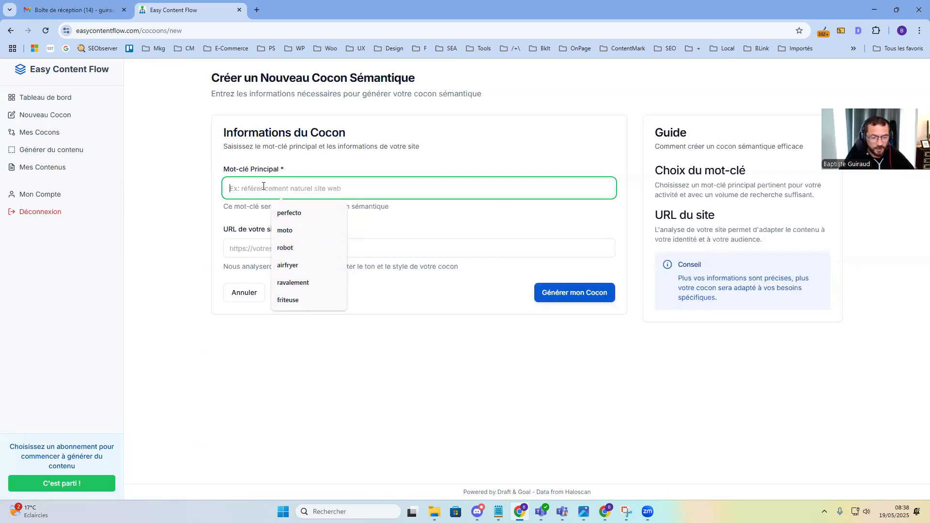
click(366, 160)
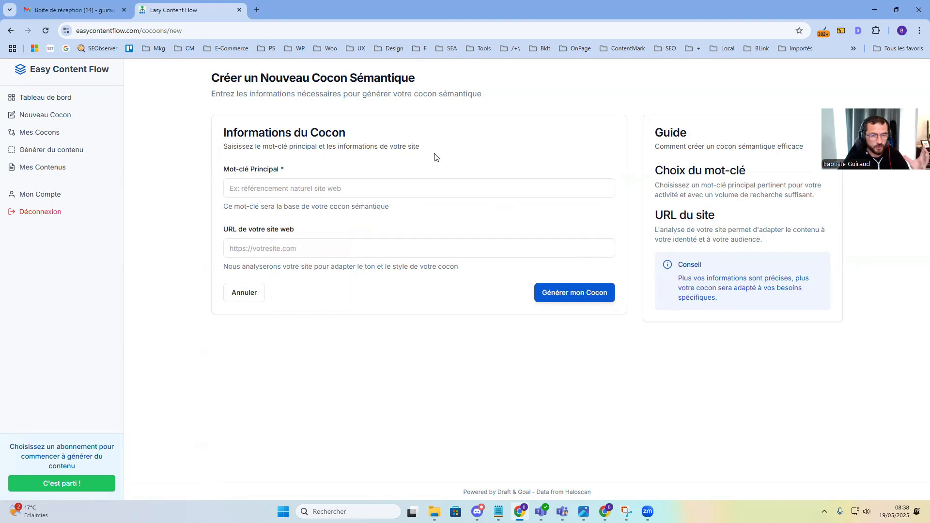
click(288, 189)
text(v)
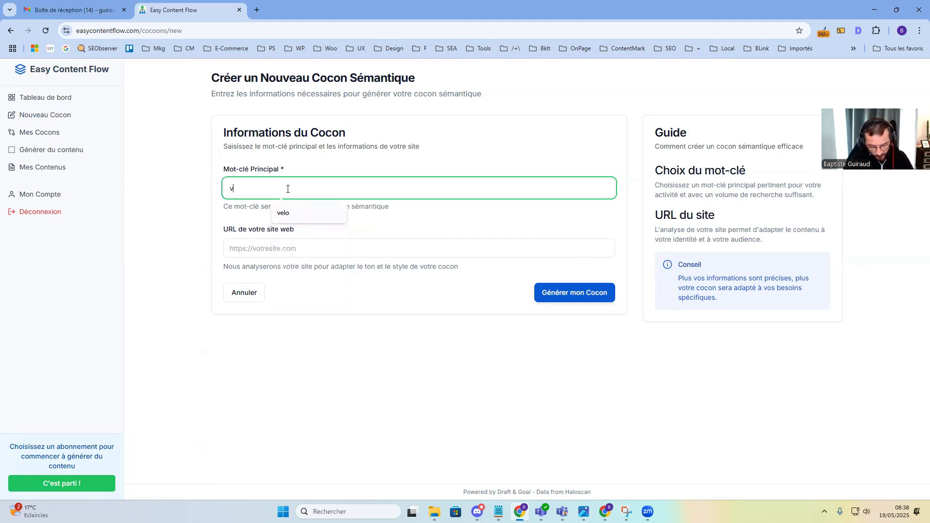
text(élo)
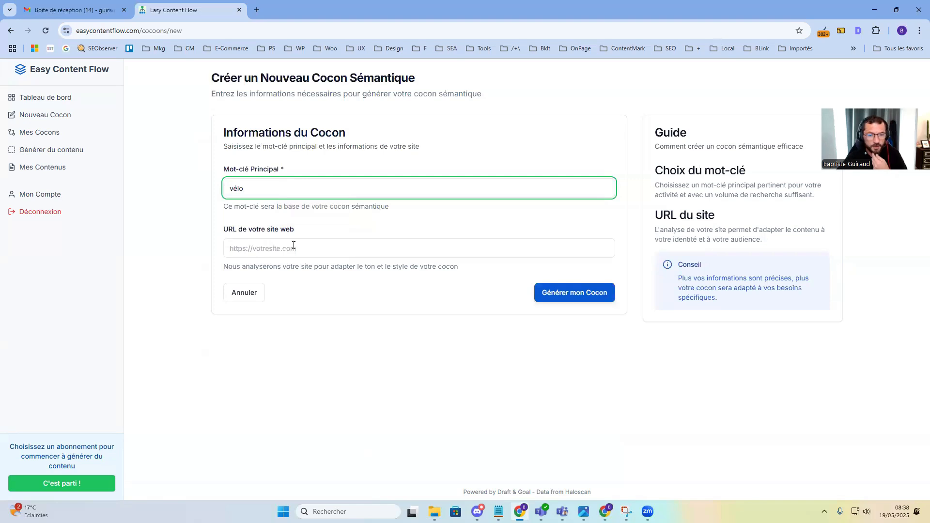
Step: Search Google in a new browser tab for "magazine velo"
click(261, 10)
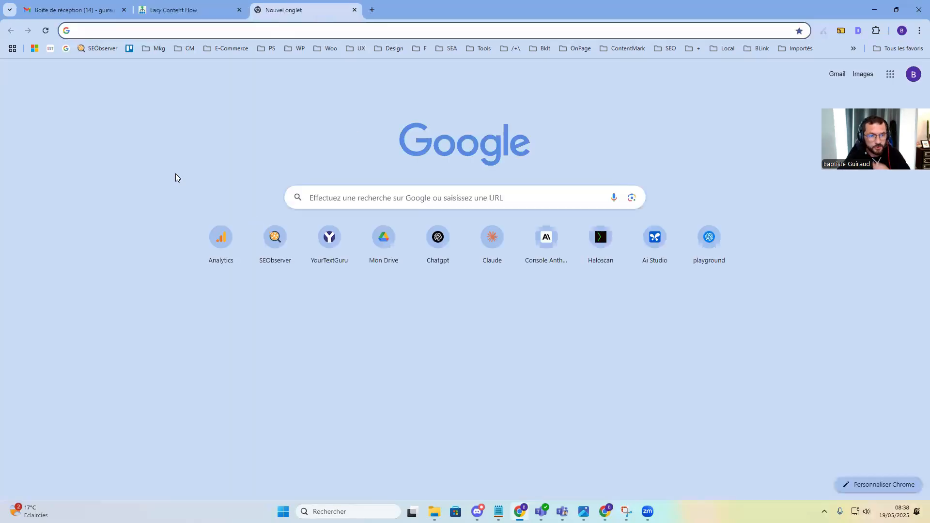
text(magaziner)
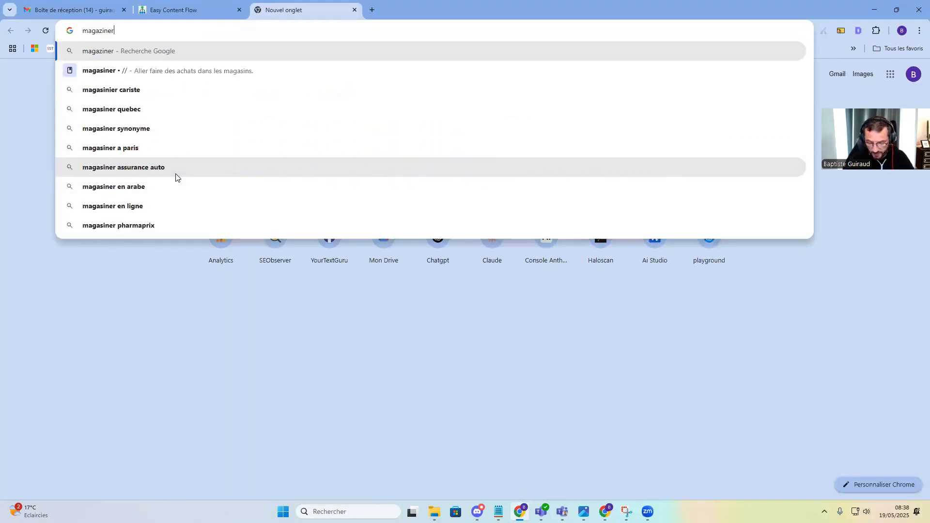
key(Return)
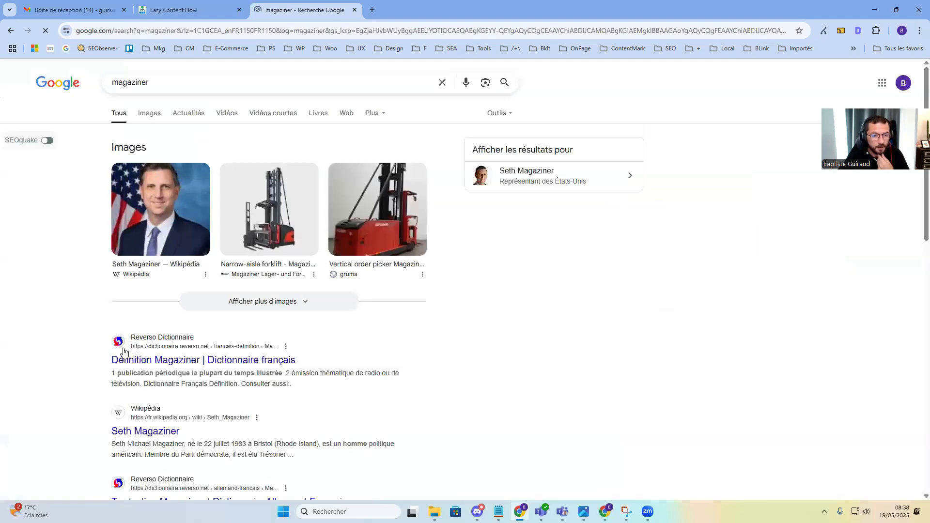
click(138, 83)
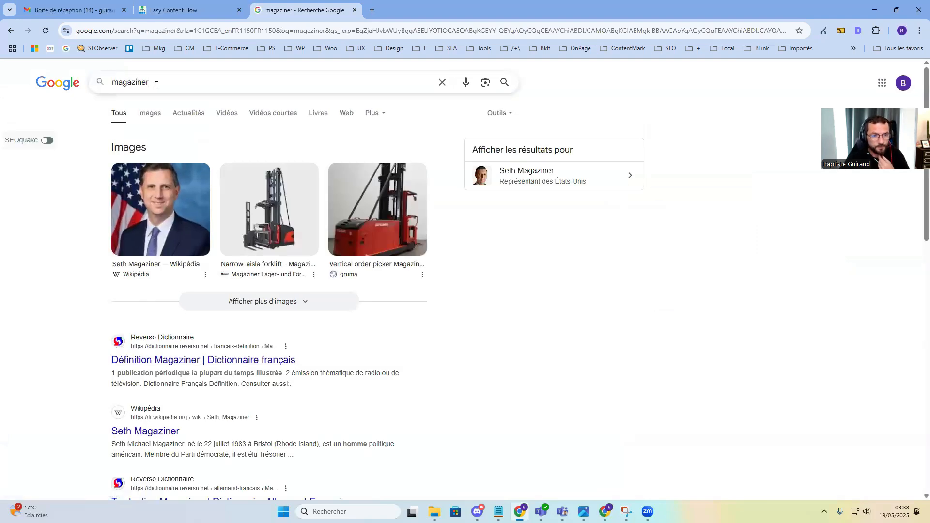
key(BackSpace)
text(vélo)
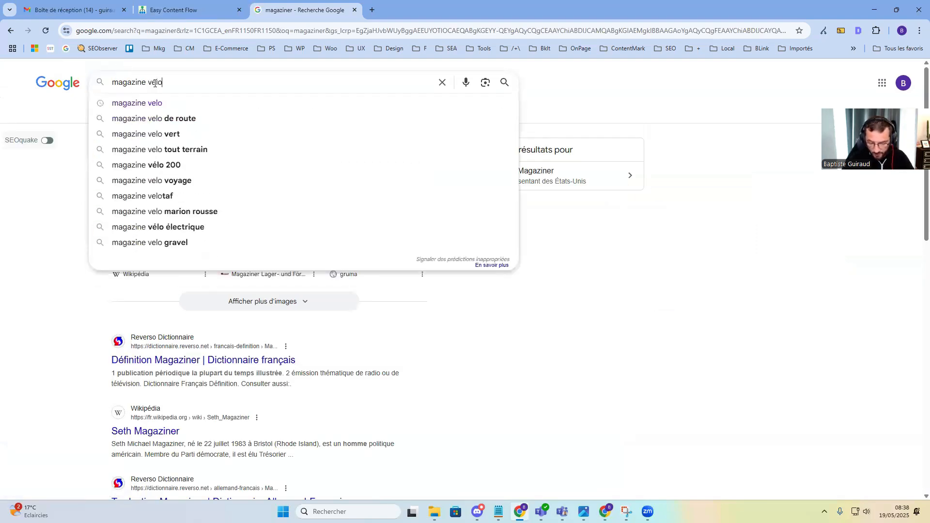
key(Return)
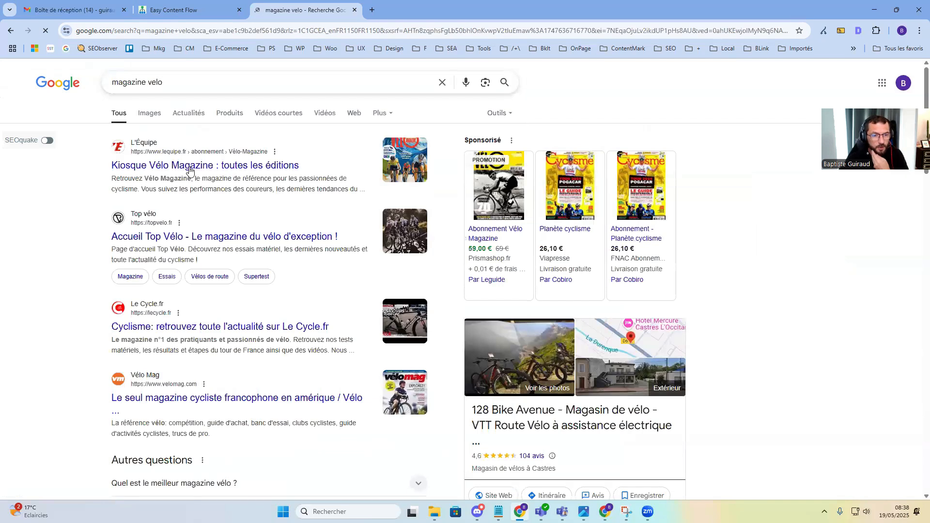
right_click(192, 169)
click(266, 257)
key(ctrl+shift+Tab)
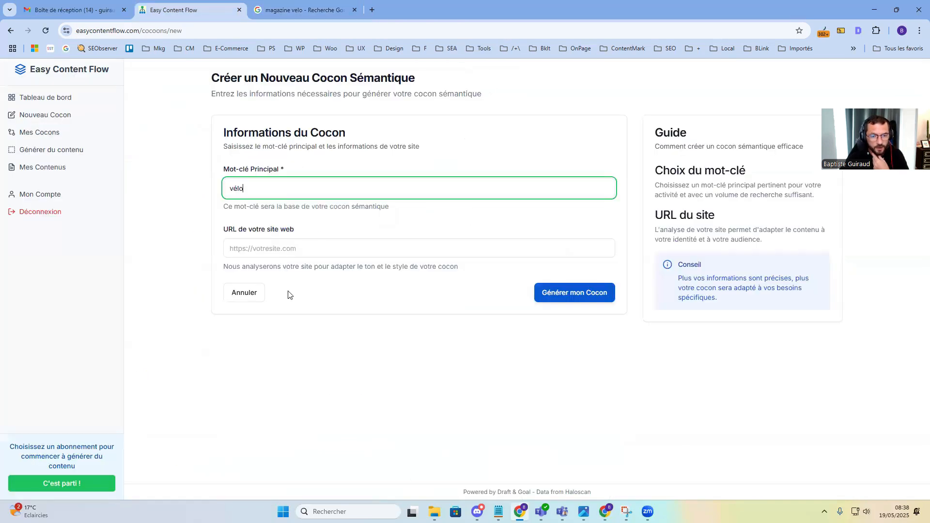
click(287, 250)
text(https://www.lequipe.fr/abonnement/kiosque/V%C3%A9lo-Magazine)
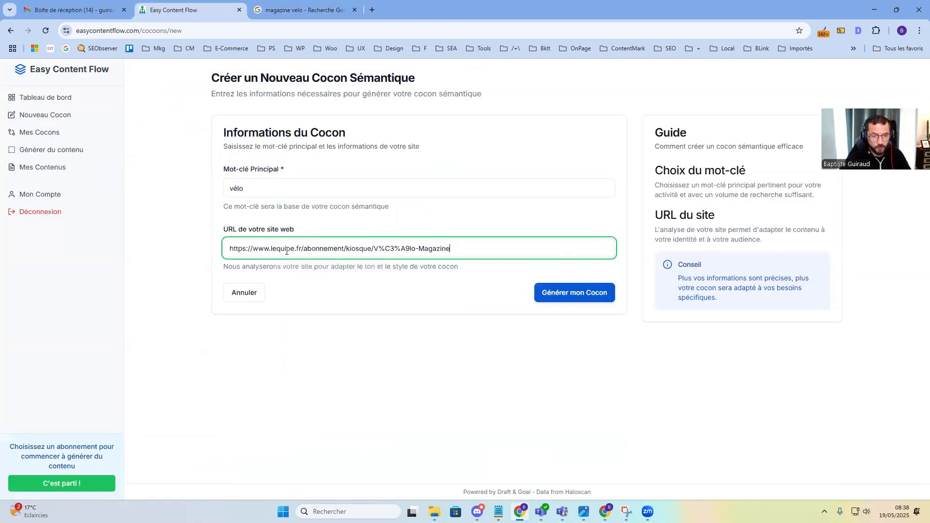
click(446, 280)
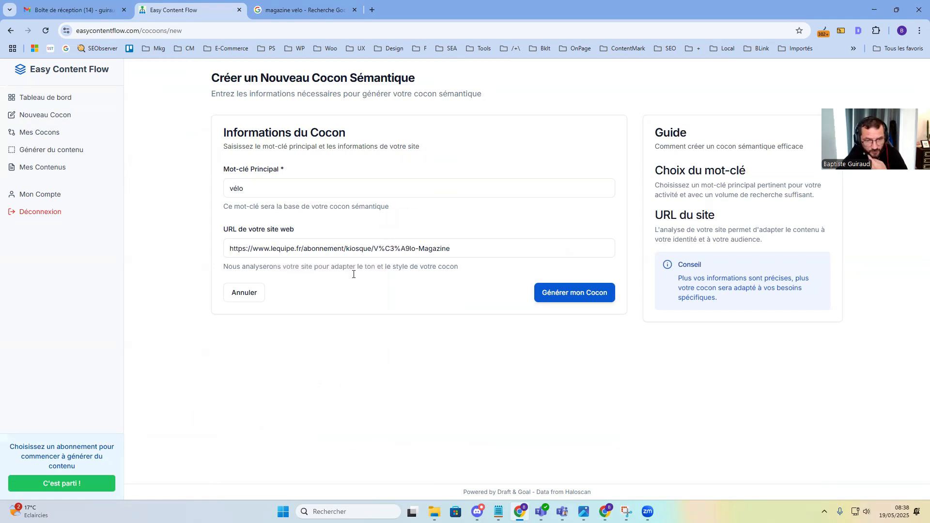
click(554, 292)
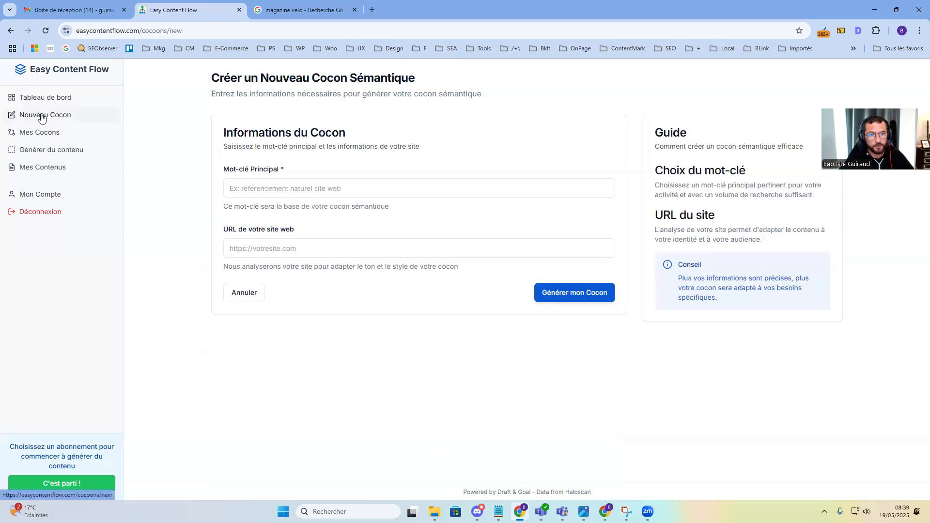
Step: Open the existing "Exemple # Vélo" cocoon and examine the article titles, keywords and volumes in Cluster 1 : Vélos électriques
click(44, 133)
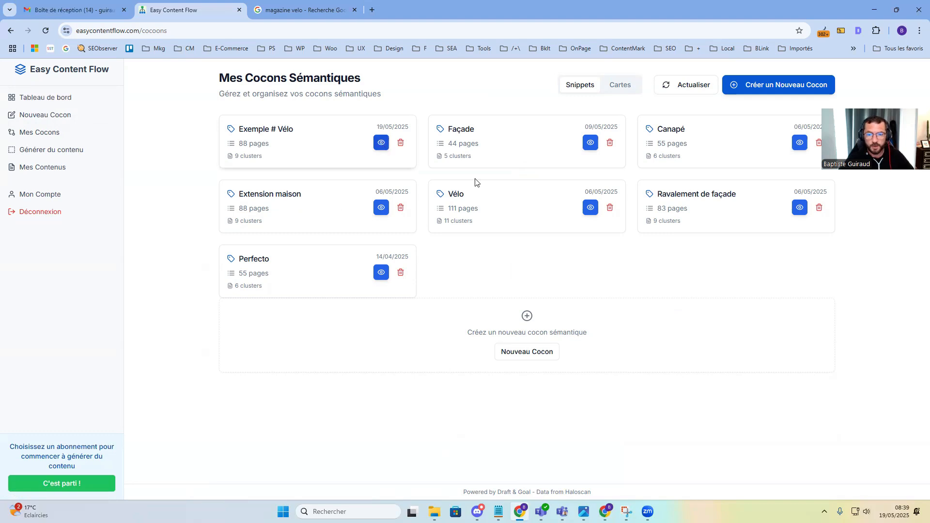
click(381, 143)
scroll(322, 241, down, 2)
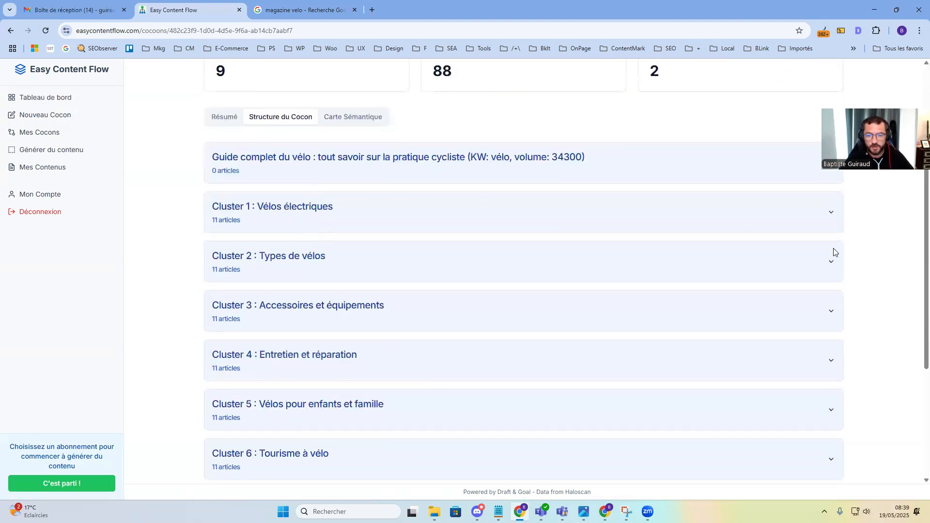
click(824, 212)
scroll(506, 260, down, 2)
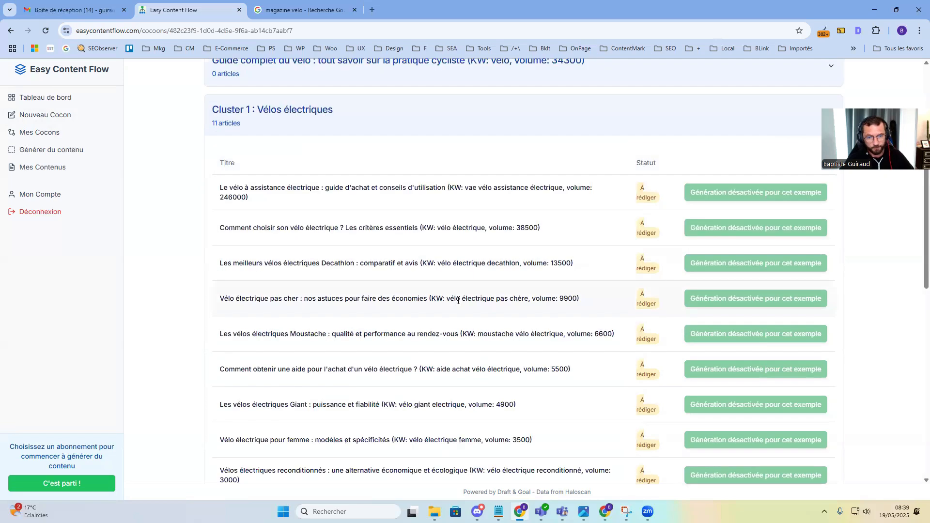
scroll(394, 213, down, 2)
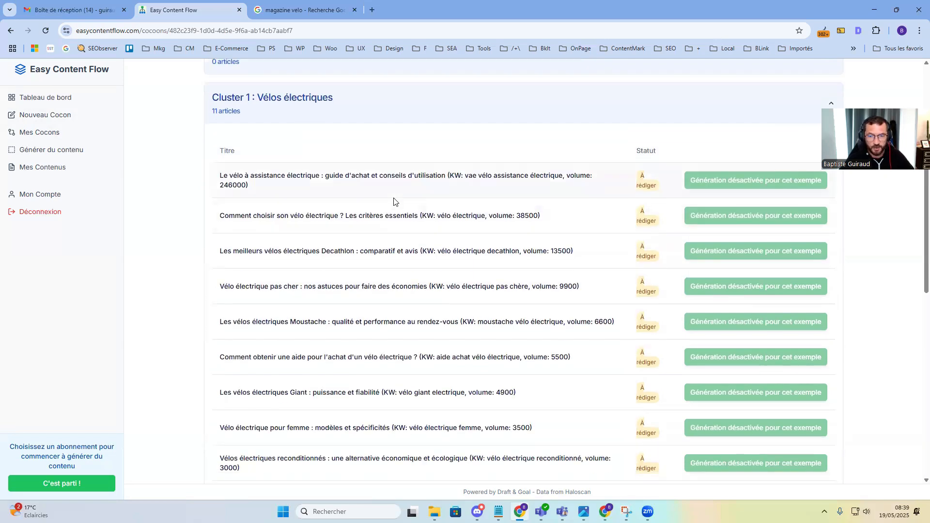
scroll(397, 233, down, 8)
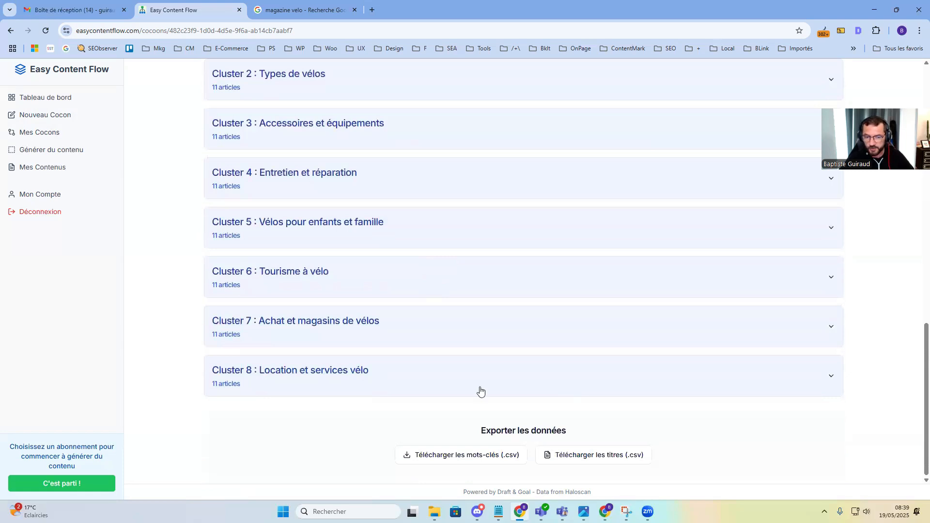
Step: Collapse Cluster 1 : Vélos électriques and look over the complete list of clusters in the cocoon's structure
scroll(479, 389, up, 1)
scroll(478, 388, up, 10)
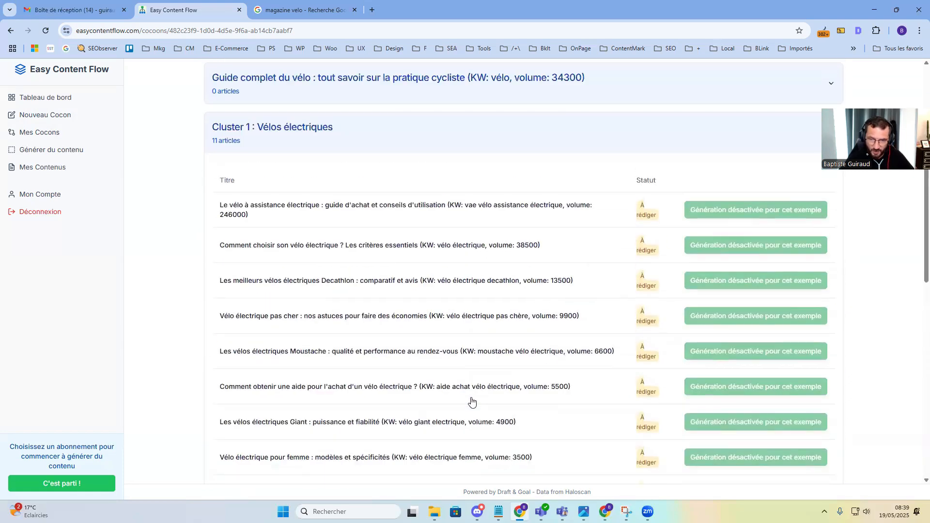
scroll(472, 402, up, 4)
click(828, 309)
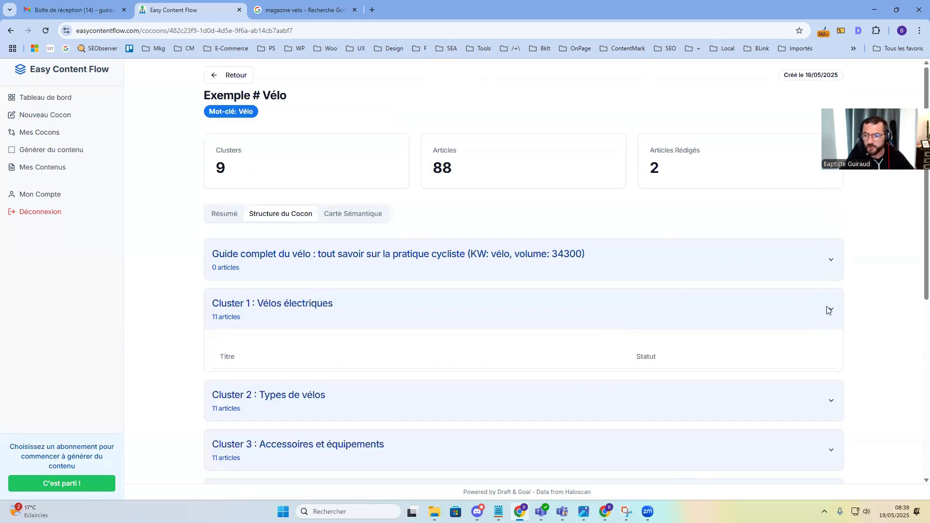
scroll(160, 318, down, 5)
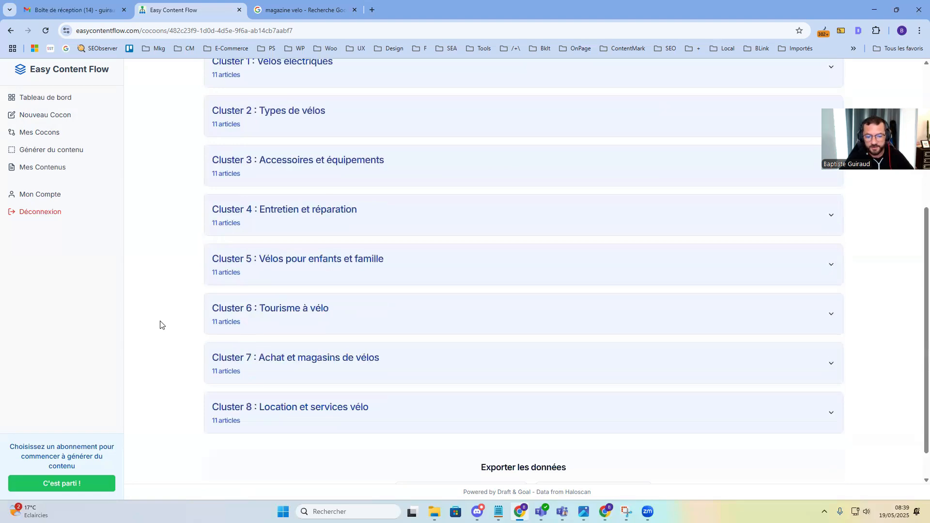
scroll(370, 412, up, 5)
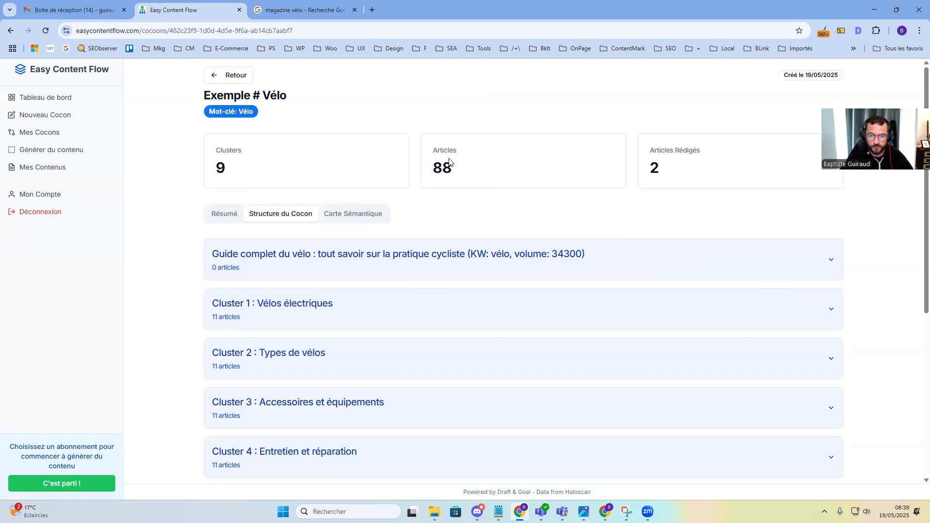
Step: Show the cocoon's semantic map and examine the chart of how articles are distributed across the clusters
click(358, 217)
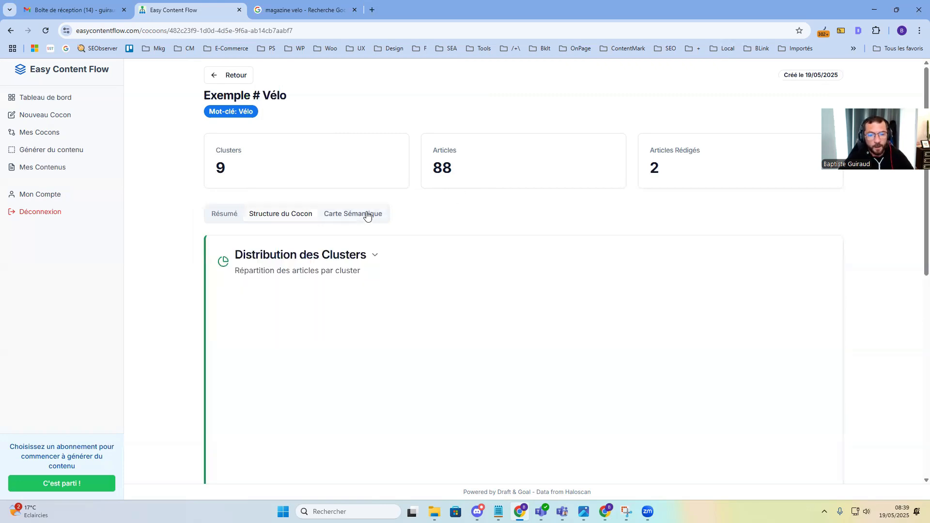
scroll(415, 216, down, 3)
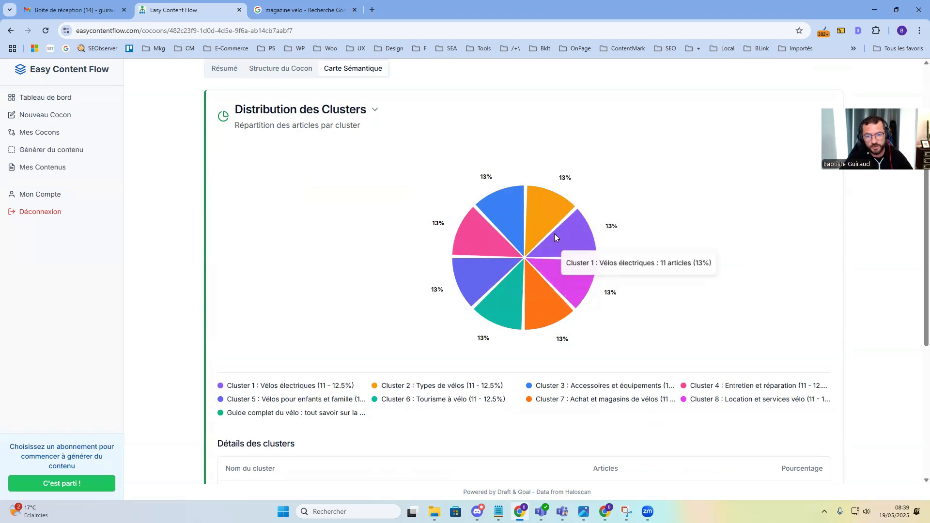
scroll(373, 145, up, 1)
scroll(358, 161, up, 2)
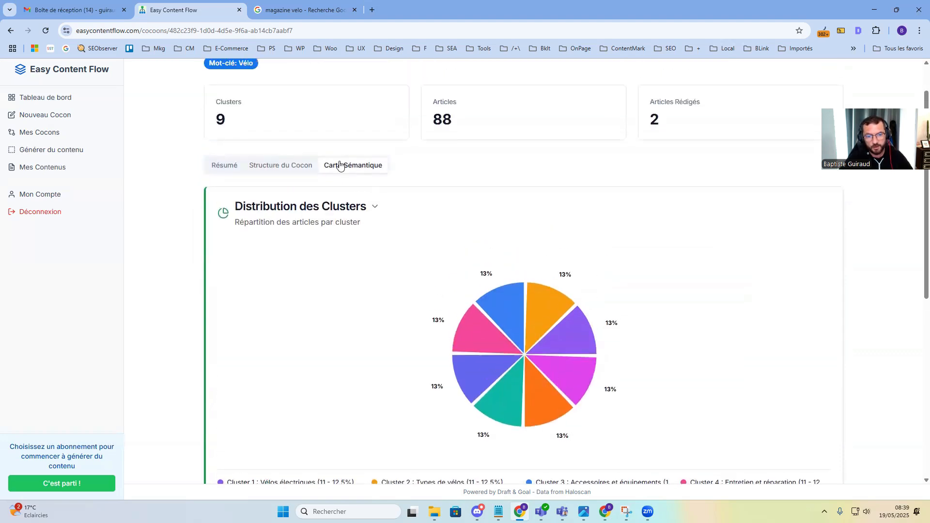
Step: Show the cocoon's summary and look over the analysis result with its article titles, keywords and volumes per cluster
click(224, 165)
scroll(252, 194, down, 2)
scroll(273, 198, down, 5)
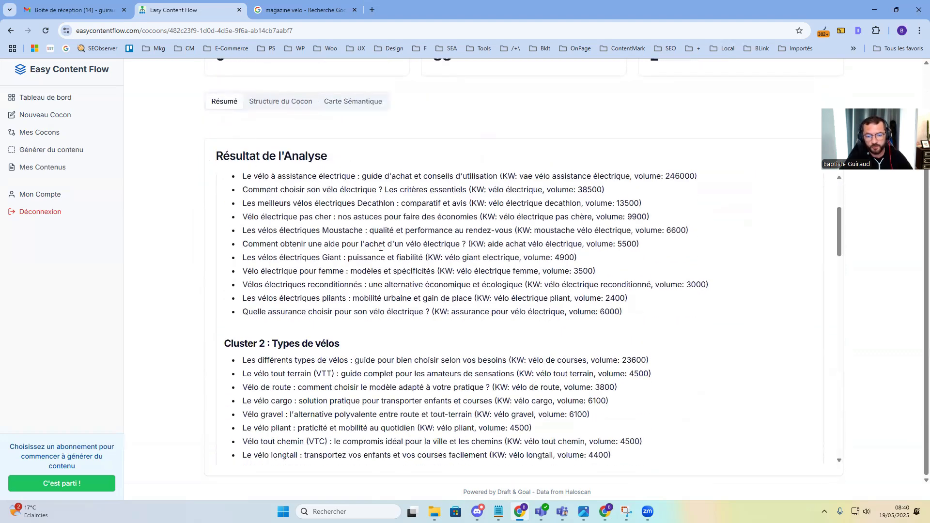
scroll(310, 206, up, 6)
scroll(279, 209, up, 3)
Step: Return to the cocoon's structure and expand Cluster 2 : Types de vélos to examine its articles' writing status
click(279, 212)
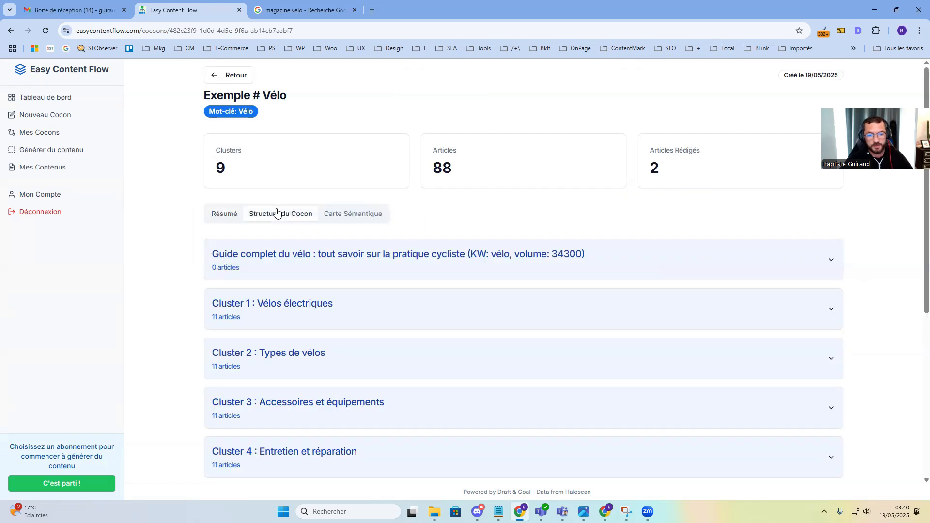
scroll(532, 193, down, 3)
click(832, 218)
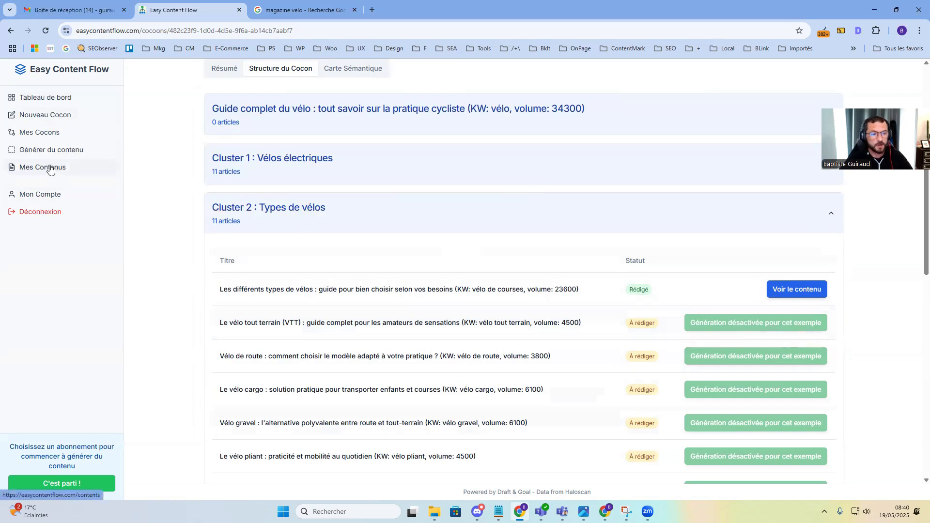
Step: Open the standalone content generation form and examine its keyword, title, language/country, excluded sources and tone of voice fields
click(46, 152)
scroll(328, 196, up, 3)
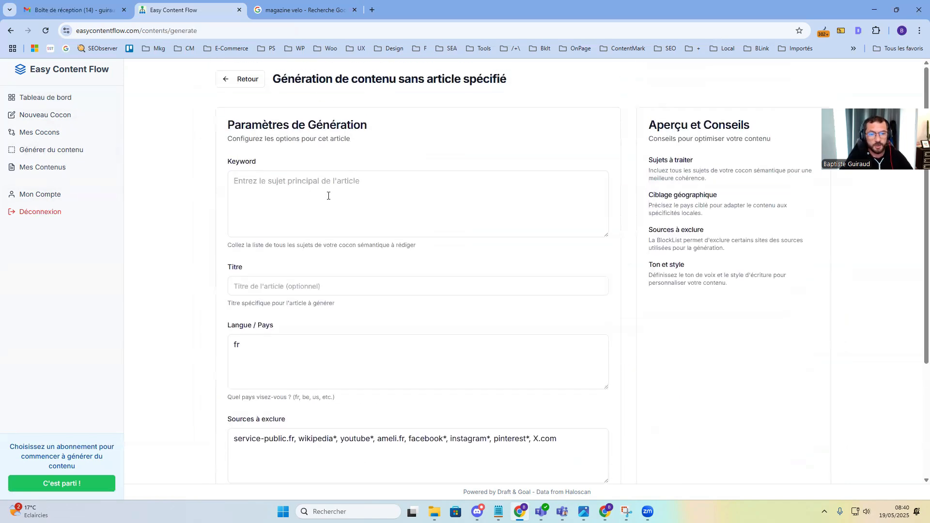
click(236, 183)
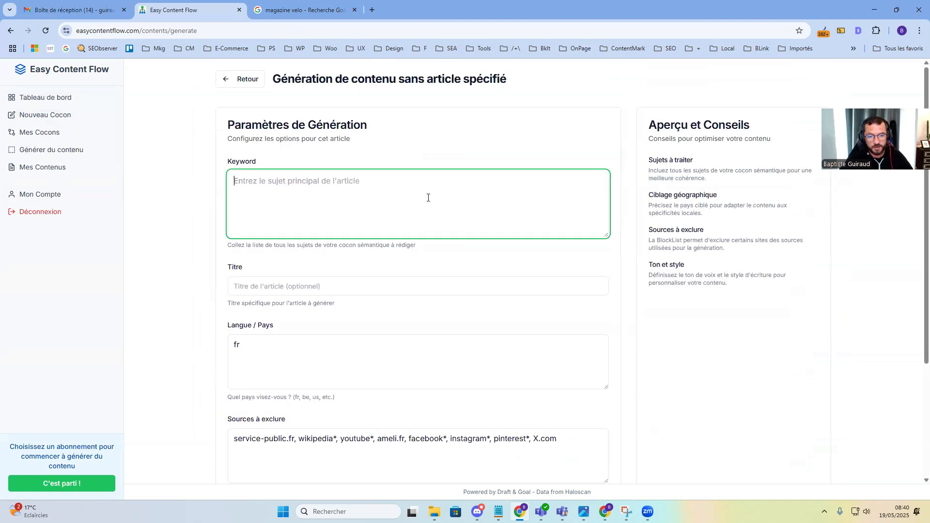
click(261, 288)
scroll(353, 345, down, 2)
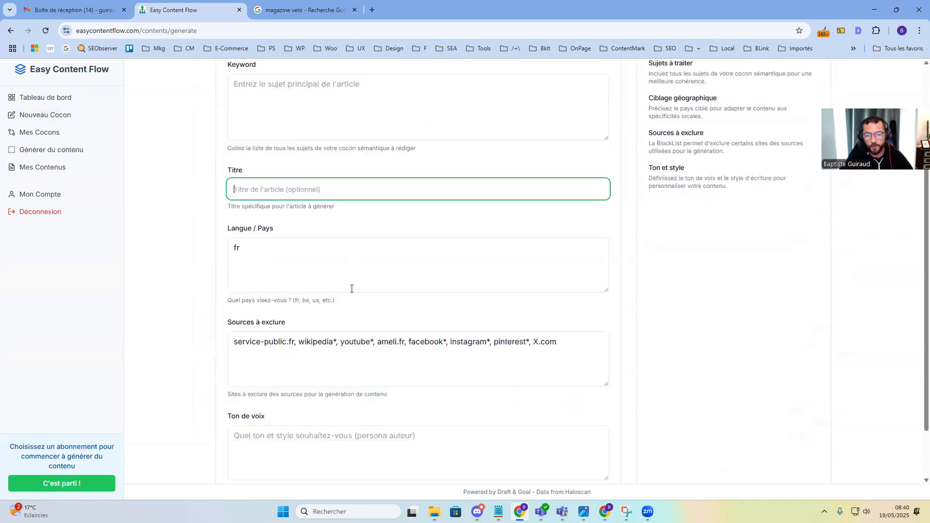
scroll(321, 307, down, 2)
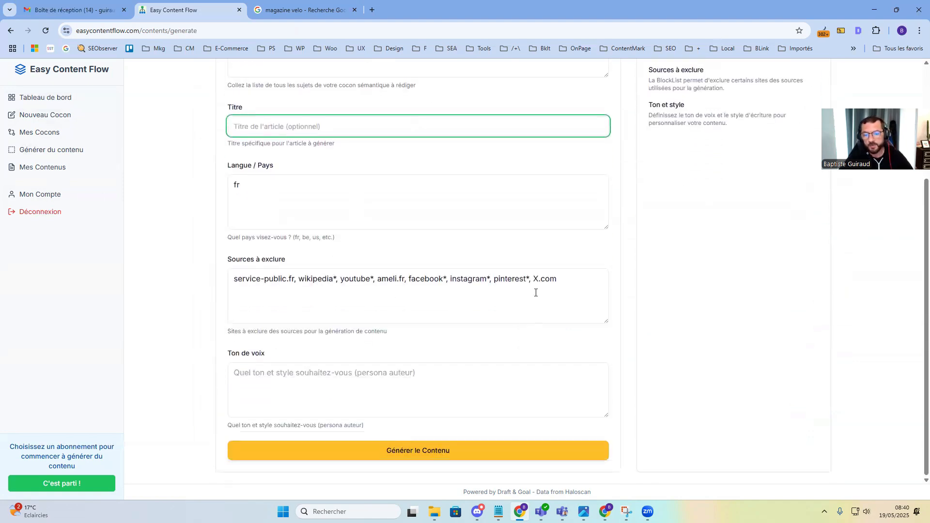
click(571, 284)
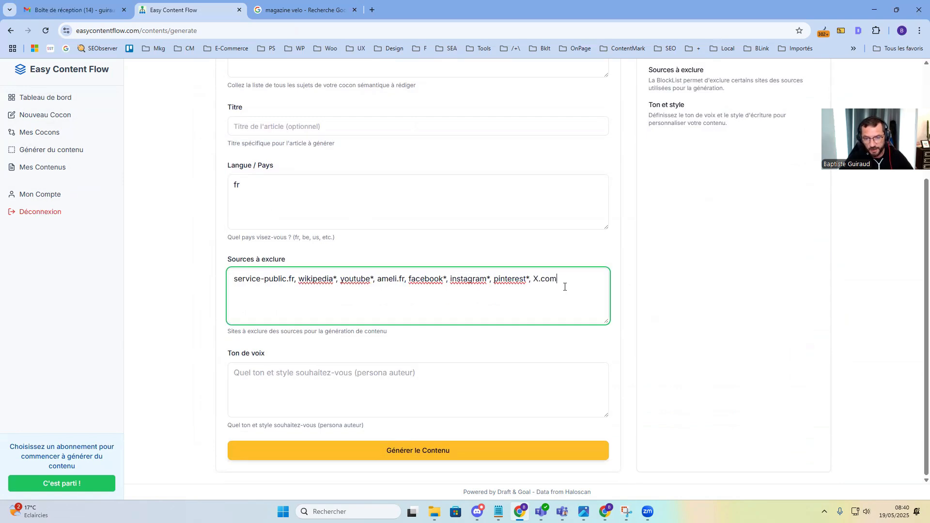
click(300, 370)
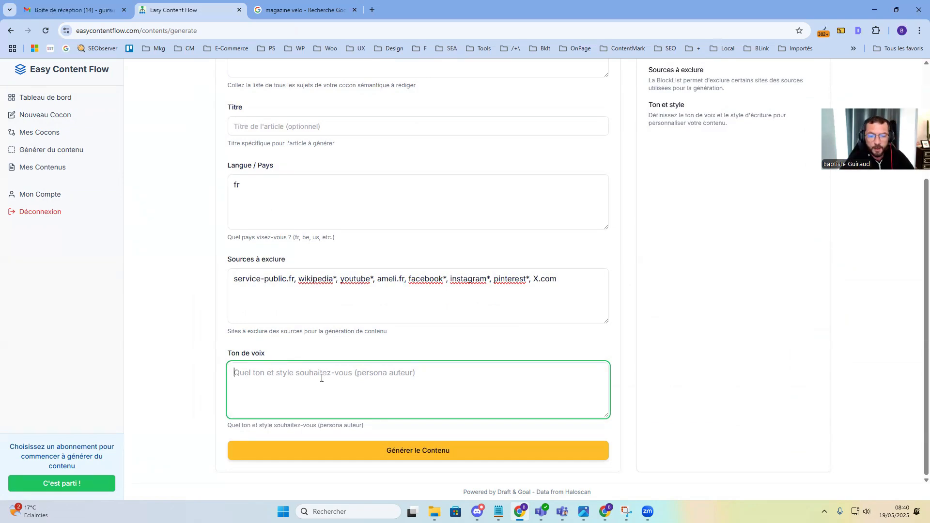
Step: Open ChatGPT in a new browser tab and copy the link of Google's Kiosque Vélo Magazine result for use there
click(305, 10)
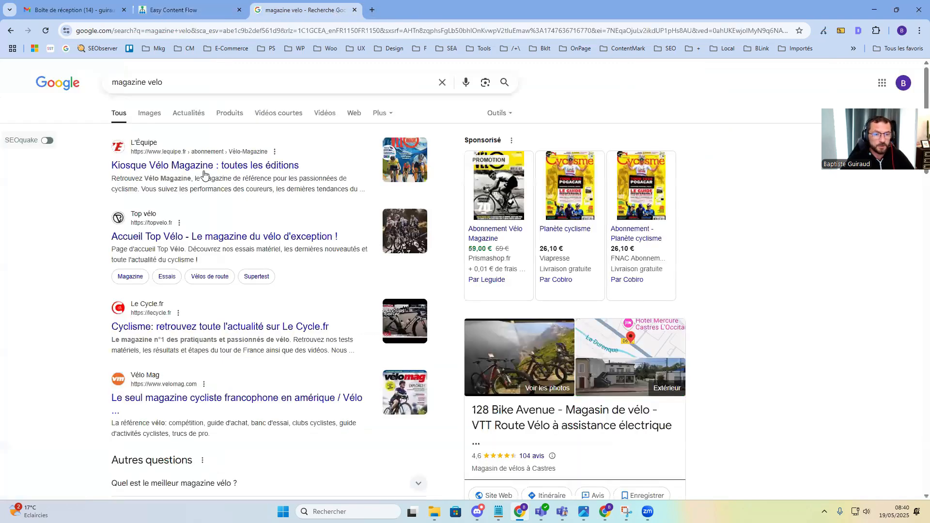
click(372, 11)
click(438, 236)
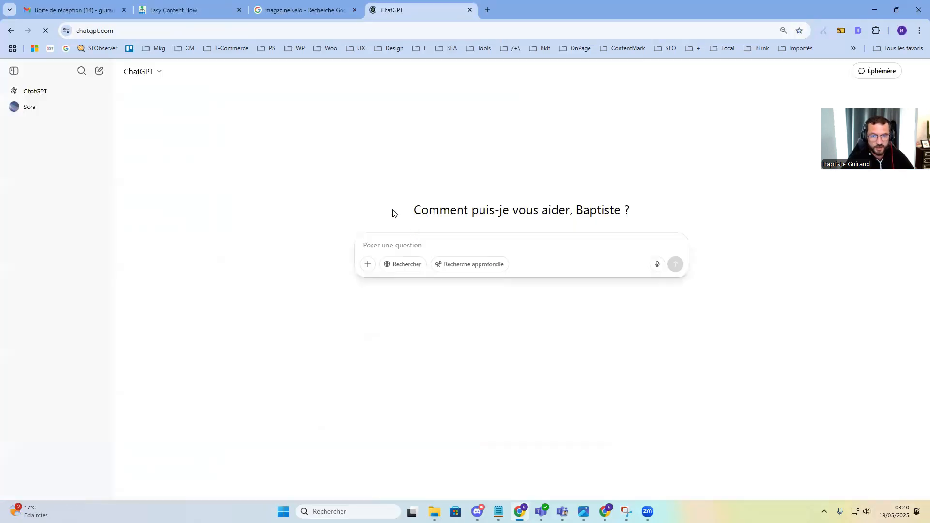
click(262, 11)
right_click(234, 169)
click(291, 245)
click(430, 12)
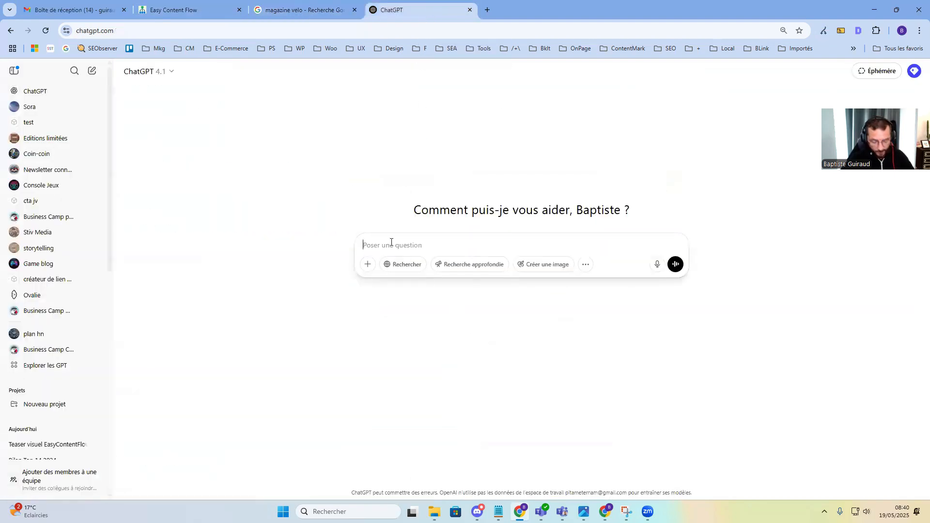
text(analyse cette url et)
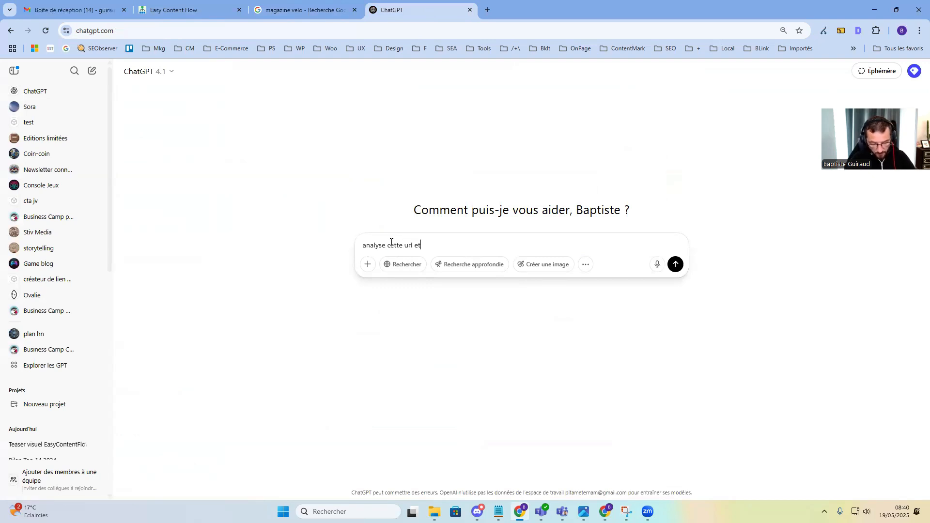
text( créé ler persona (aute)
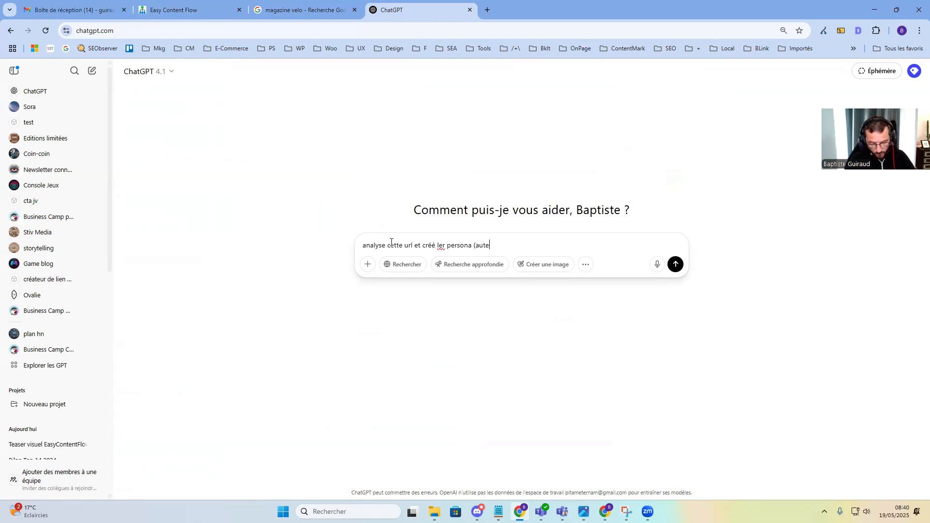
text(ur) correspondant)
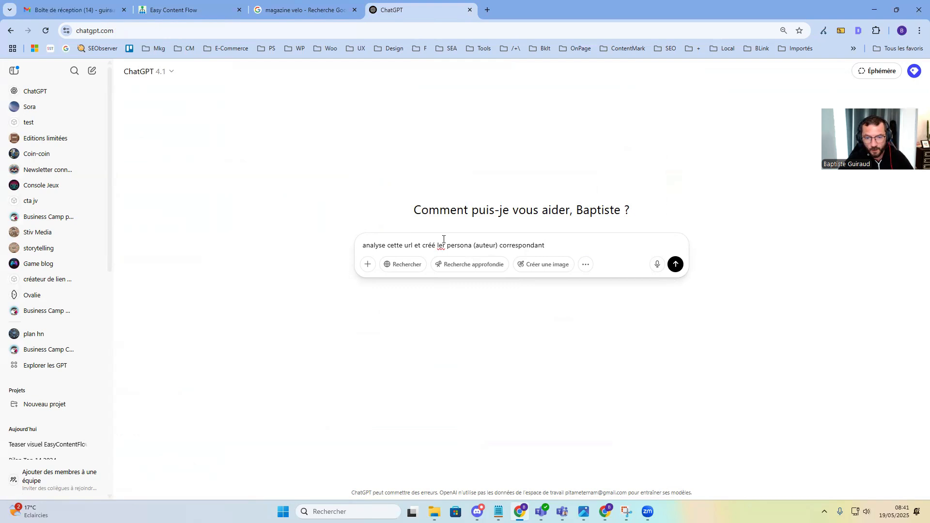
click(445, 245)
key(BackSpace)
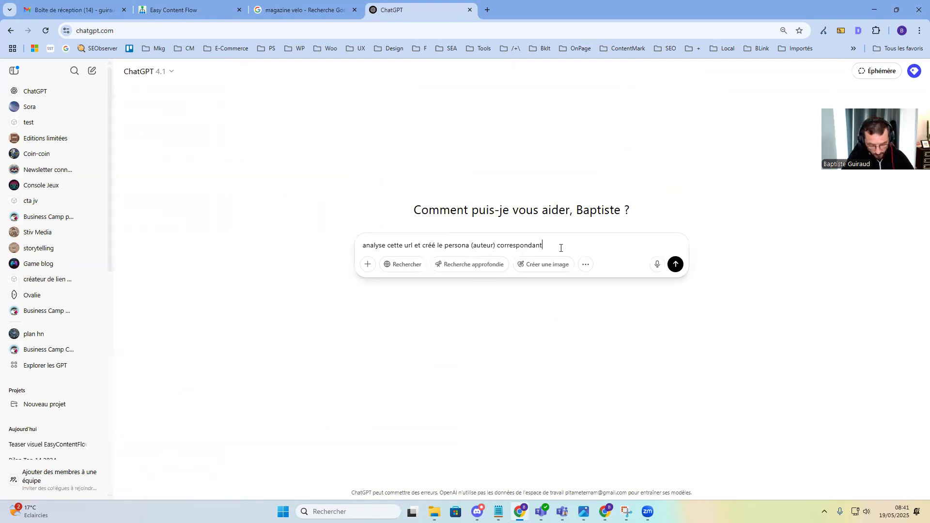
text(en quelques lignes :)
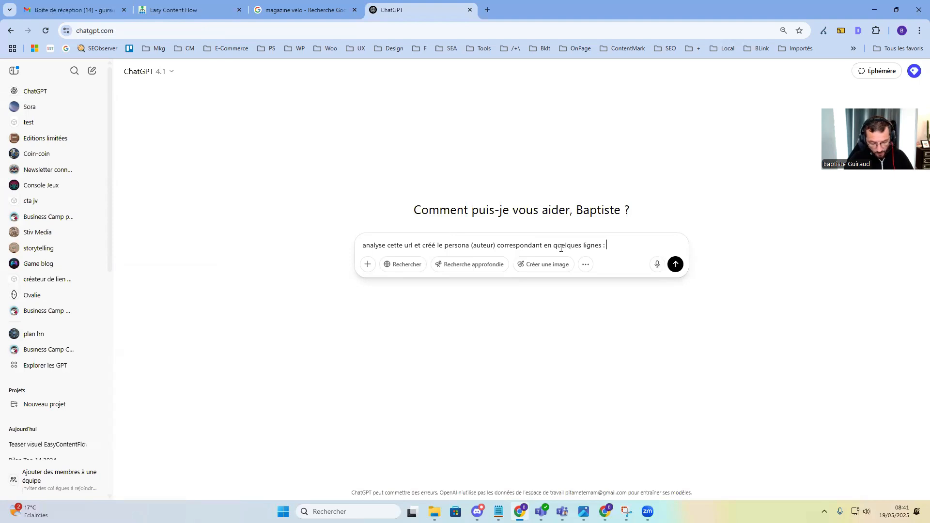
text(https://www.lequipe.fr/abonnement/kiosque/V%C3%A9lo-Magazine)
key(Return)
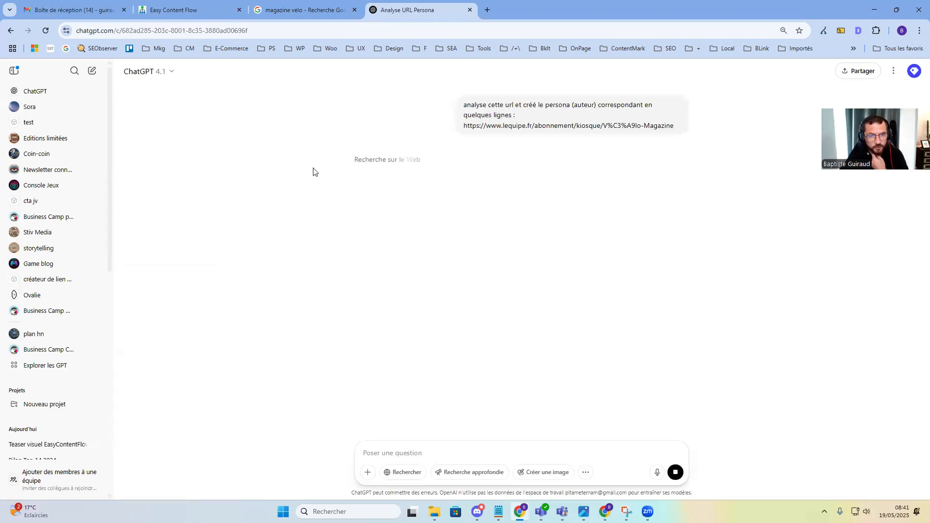
Step: Set Easy Content Flow's Ton de voix to "fan de vélo, proche des lecteurs, journaliste sportif spécialisé, didactique, qui aime partager sa passion, fluide et agréable à lire"
click(197, 10)
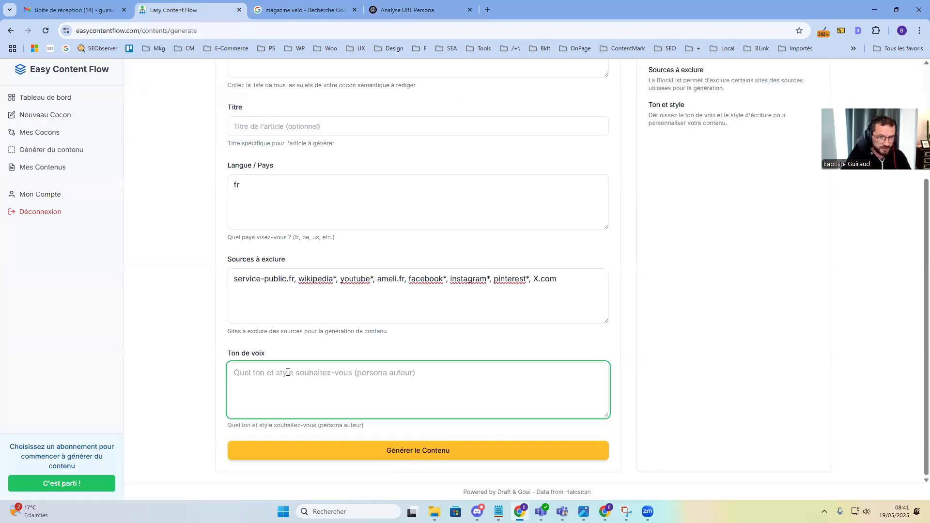
text(fan d)
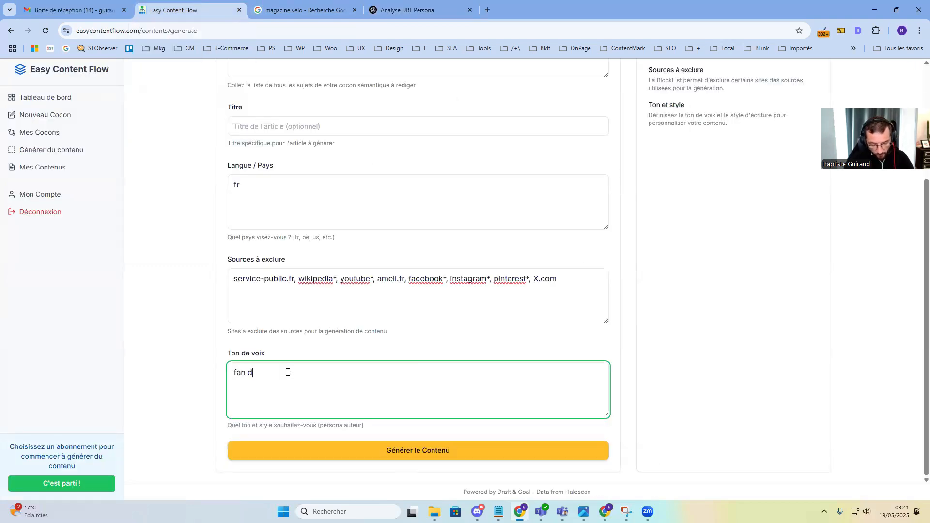
text(e vélo, pr)
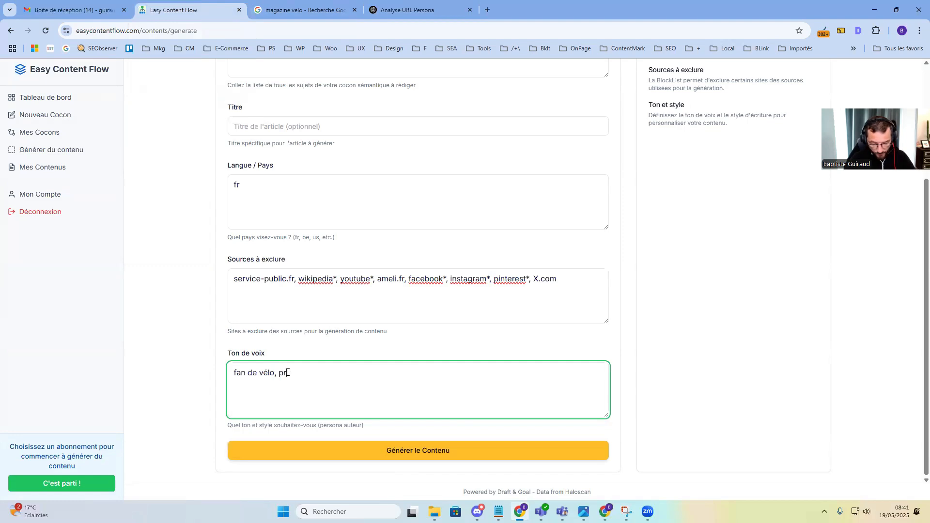
text(oche des lecteurs, jou)
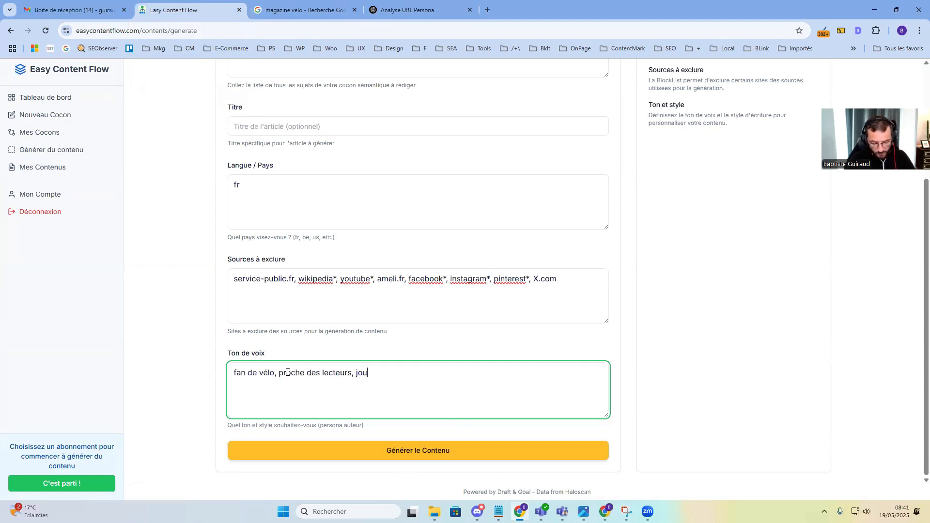
text(rn aliste spo)
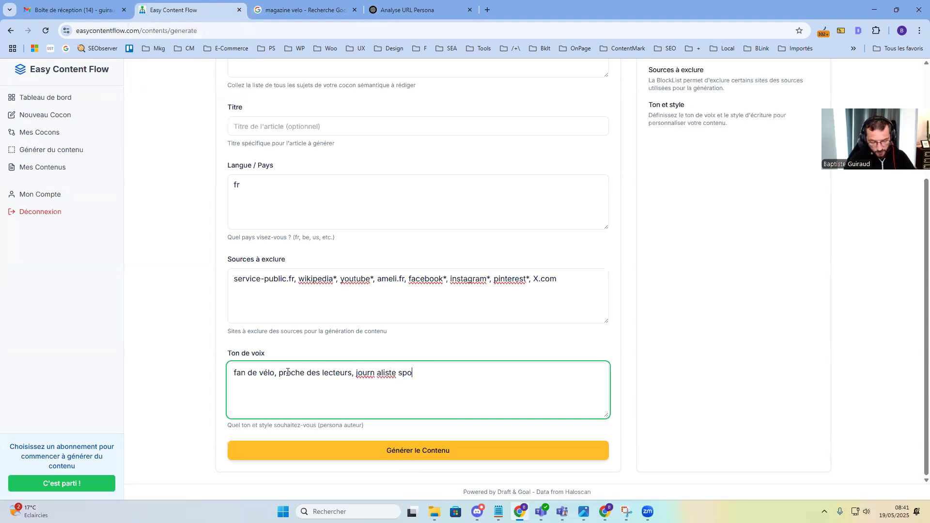
text(rtif spe)
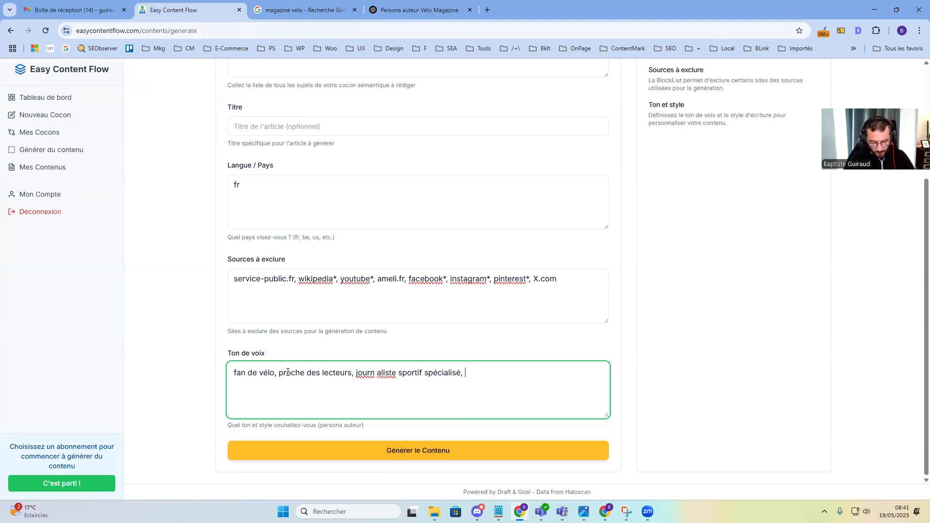
text(cialisé, didactique, qui aime partager sa passion)
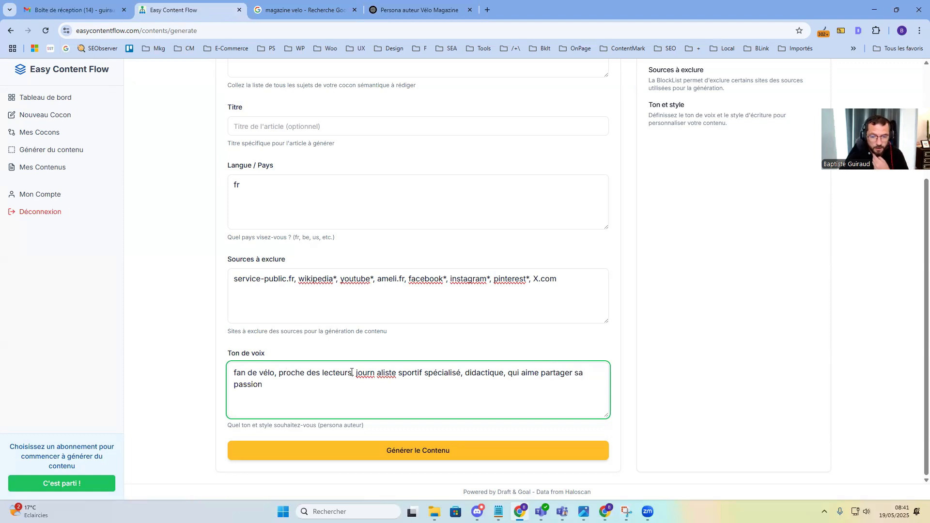
click(380, 372)
key(BackSpace)
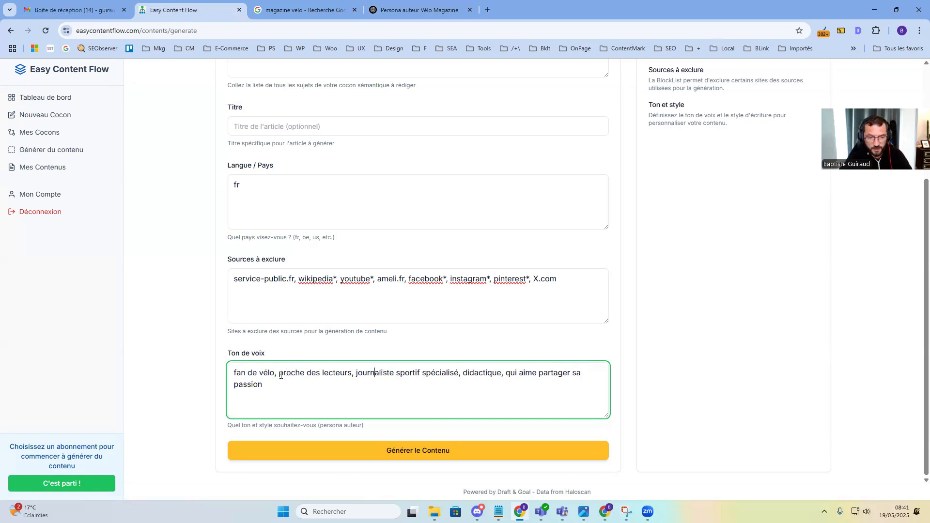
text(, fluide et a)
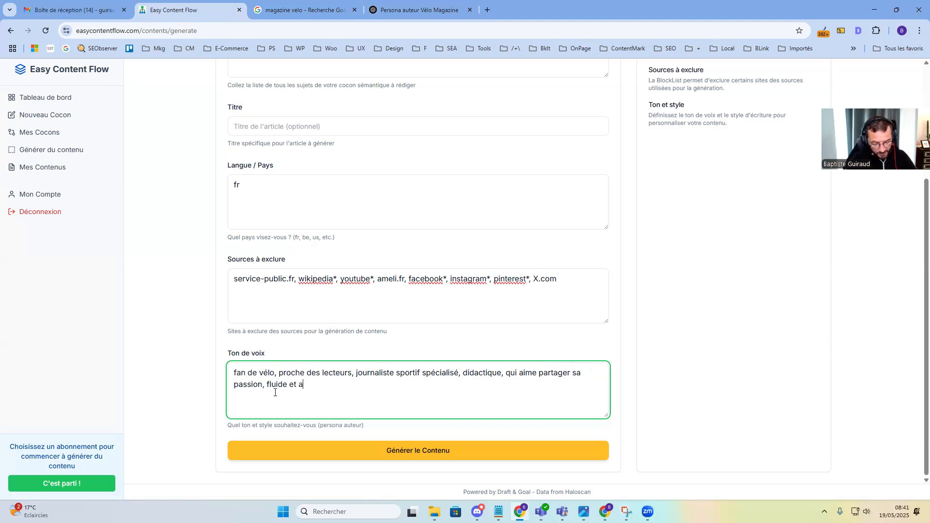
text(gréable à lire)
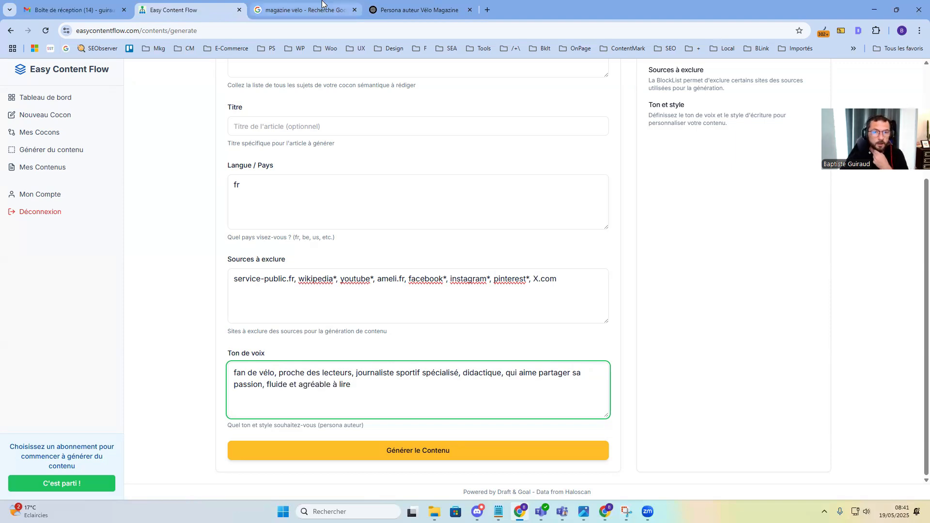
Step: Switch to ChatGPT, read through the generated author persona and request a shorter version with the prompt "plus bref"
click(419, 9)
scroll(446, 285, down, 2)
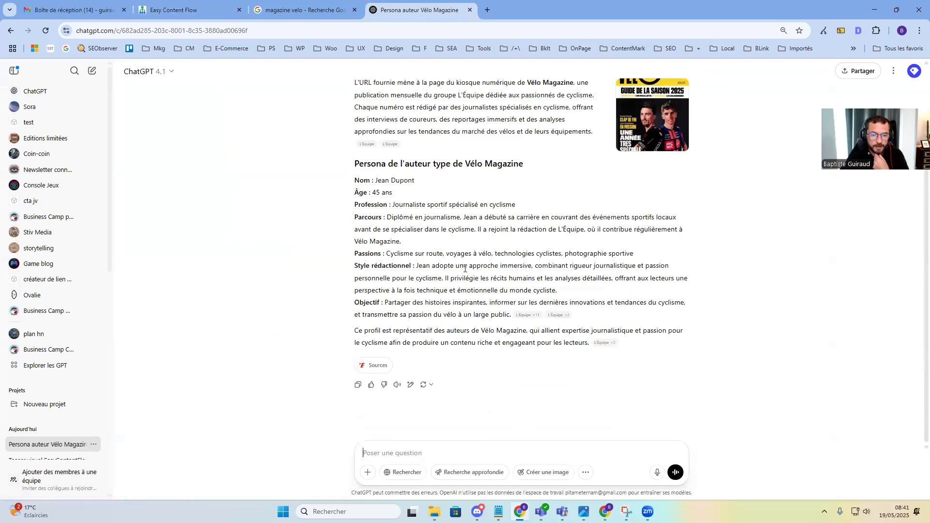
click(397, 444)
text(plus bref)
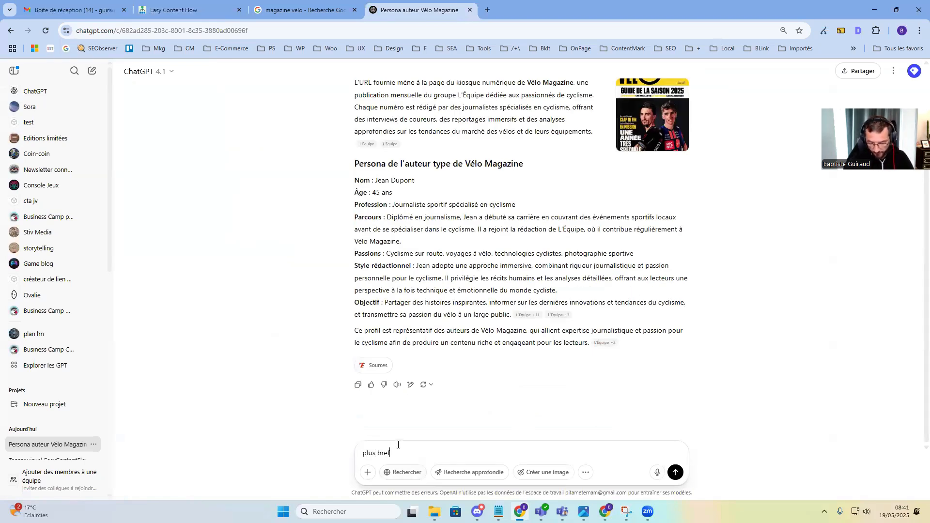
key(Return)
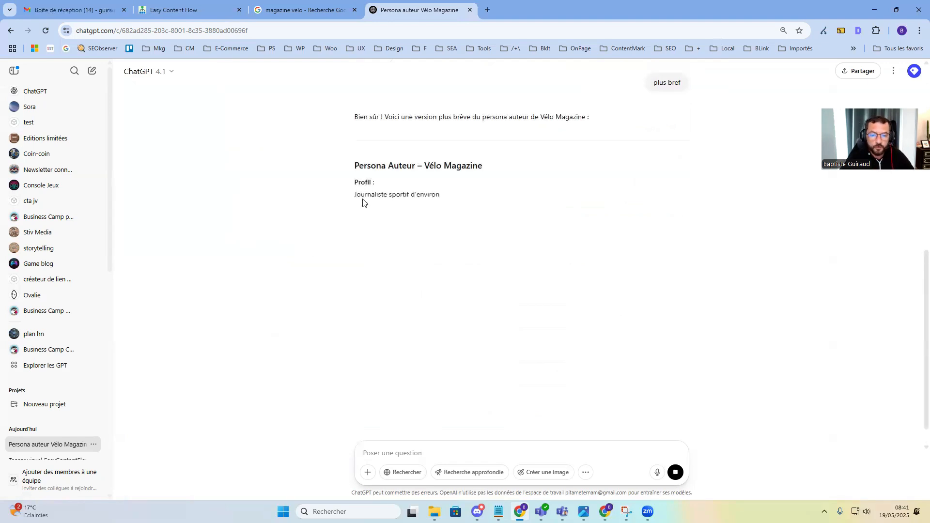
Step: Return to Easy Content Flow, list the generated contents and open the Exemple # Vélo cocoon from the bike helmet article
click(197, 16)
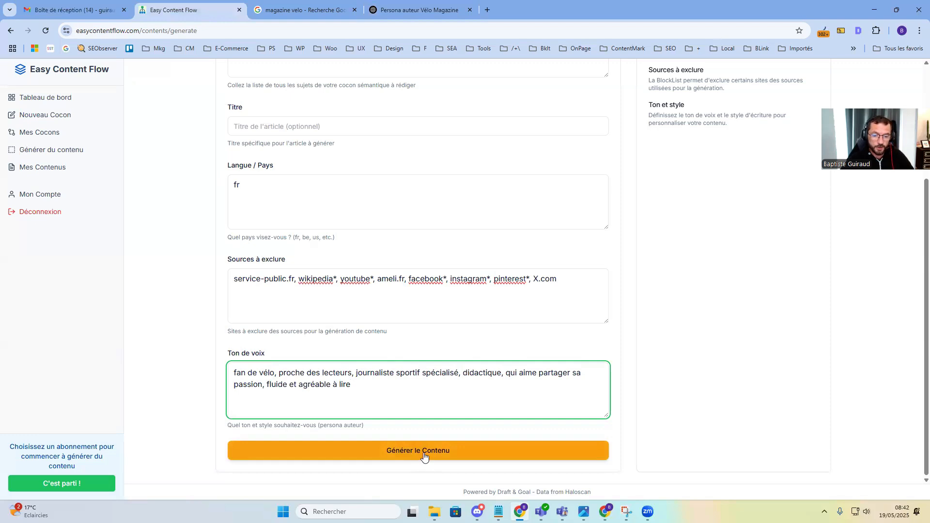
scroll(396, 332, up, 3)
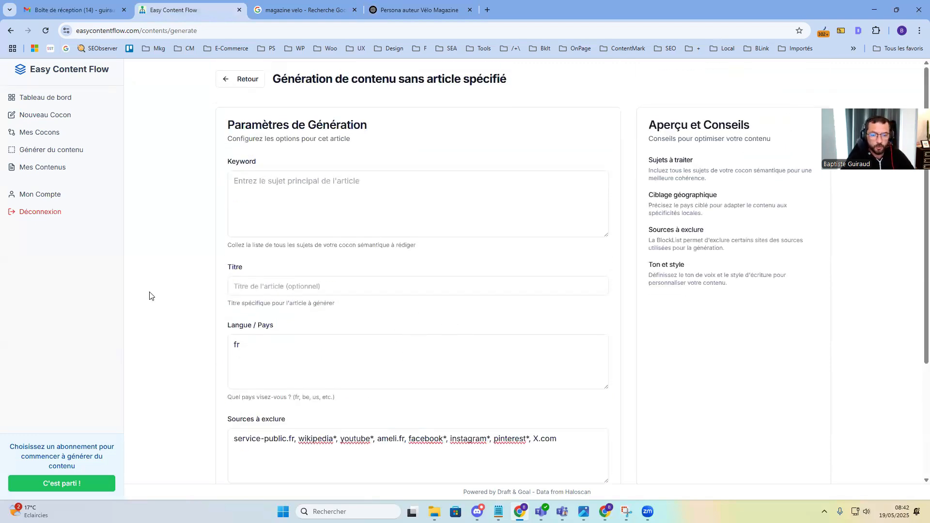
click(34, 167)
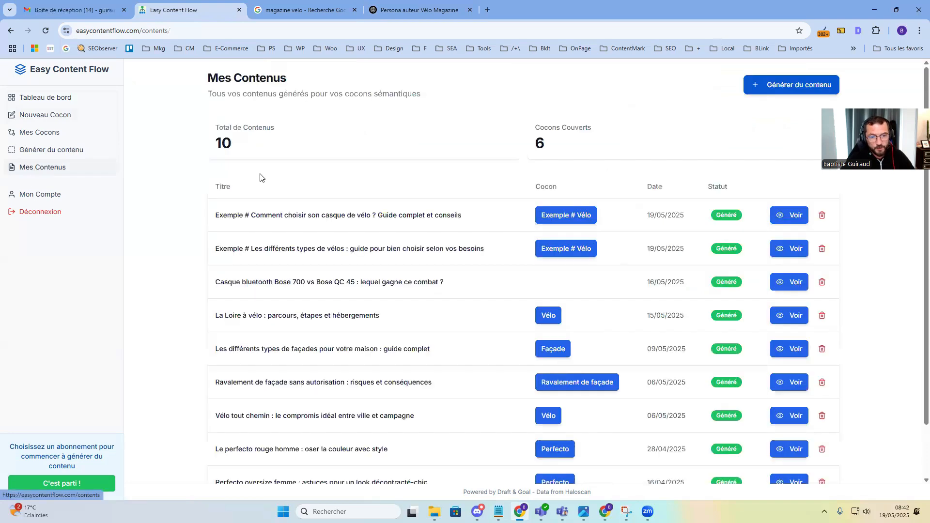
click(566, 219)
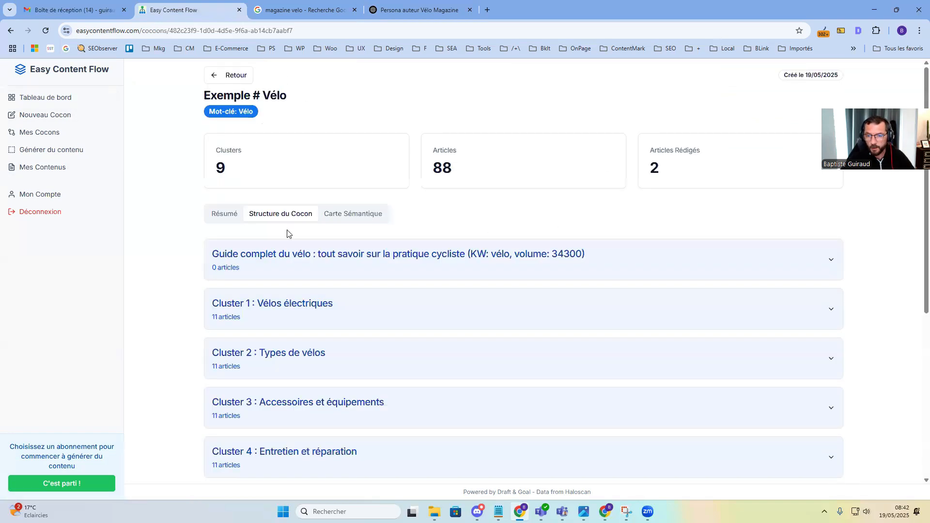
Step: Open the generated article "Exemple # Comment choisir son casque de vélo ? Guide complet et conseils" from the list of generated contents
click(34, 132)
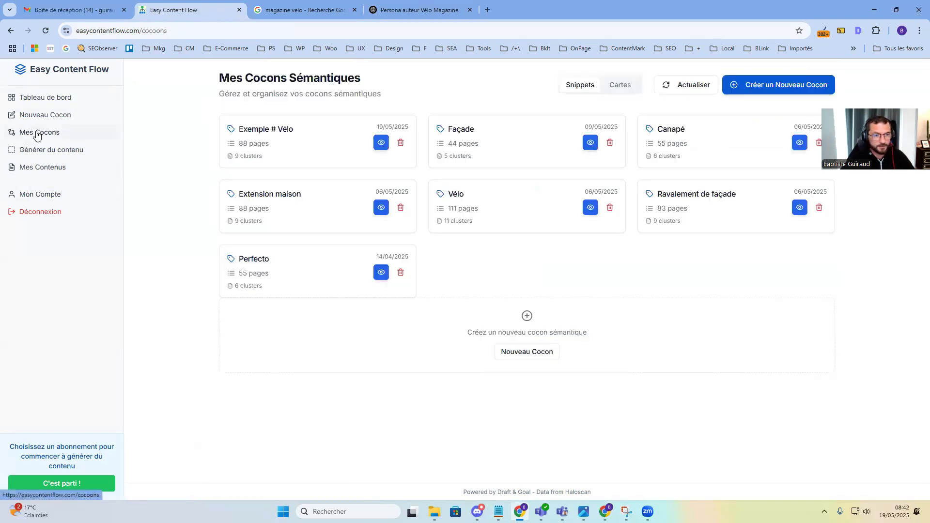
click(41, 169)
click(780, 222)
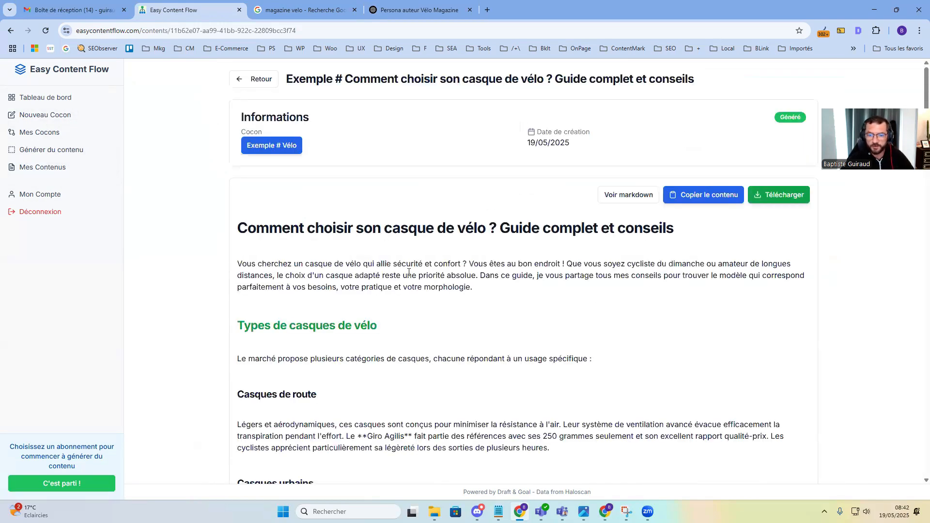
Step: Display the bike helmet article as markdown and read through its source text
click(629, 194)
scroll(312, 275, down, 20)
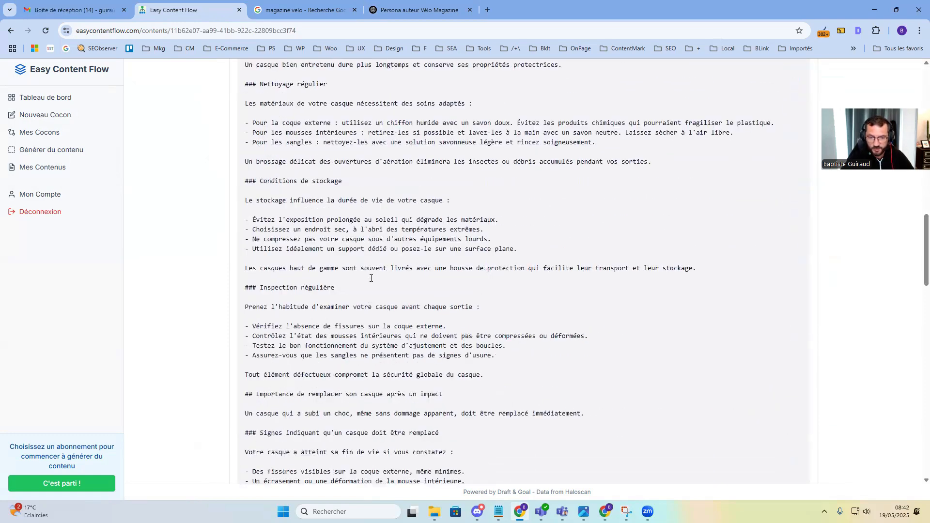
scroll(369, 280, down, 10)
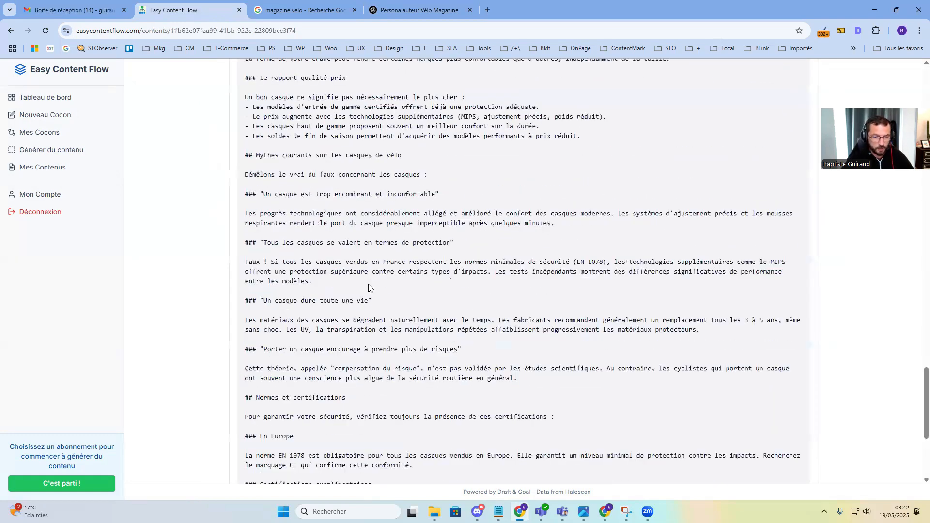
scroll(368, 288, down, 4)
scroll(378, 339, up, 15)
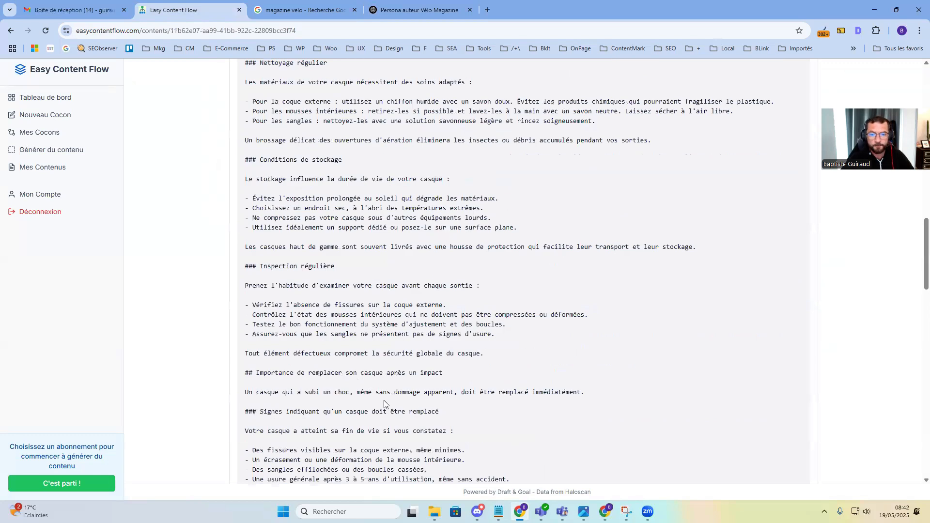
scroll(384, 404, up, 15)
scroll(628, 197, up, 3)
Step: Restore the helmet article's formatted view and read it from the introduction to the "À retenir" conclusion, including the model comparison table
click(628, 195)
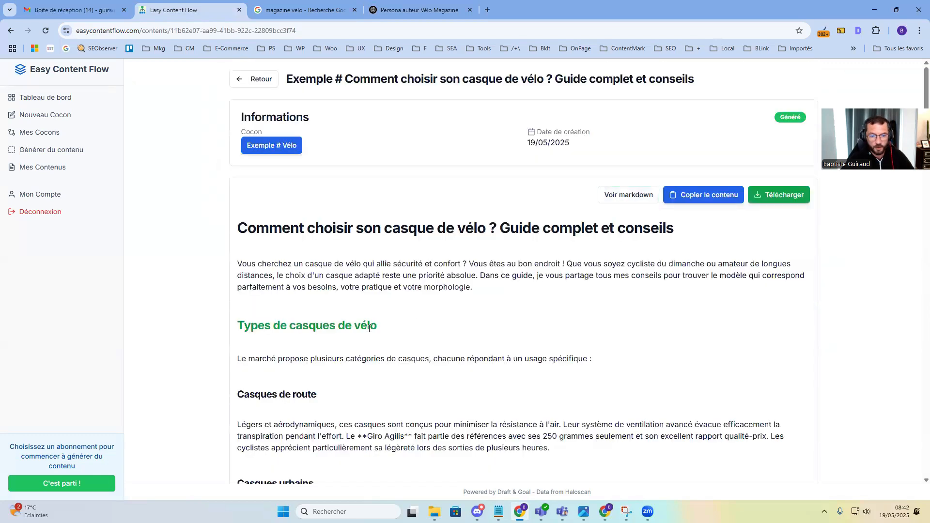
scroll(507, 310, down, 3)
scroll(506, 310, down, 10)
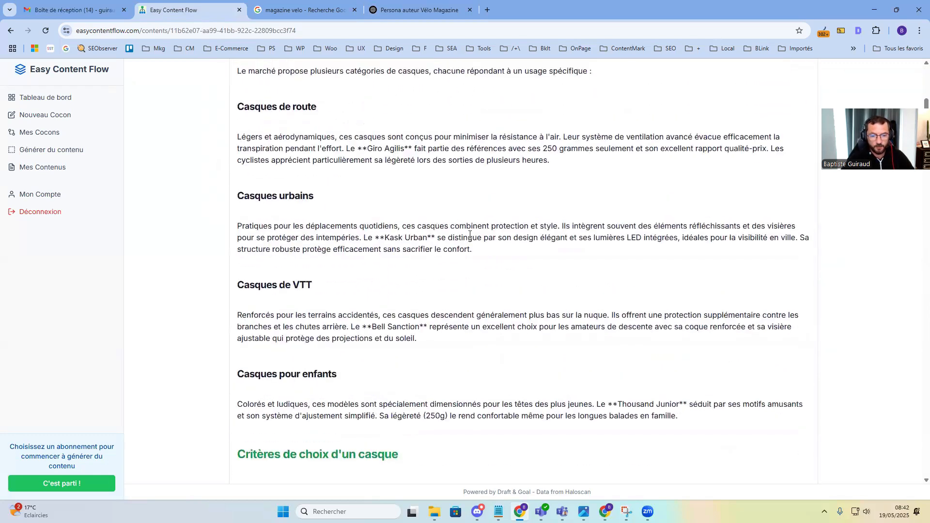
scroll(428, 264, down, 20)
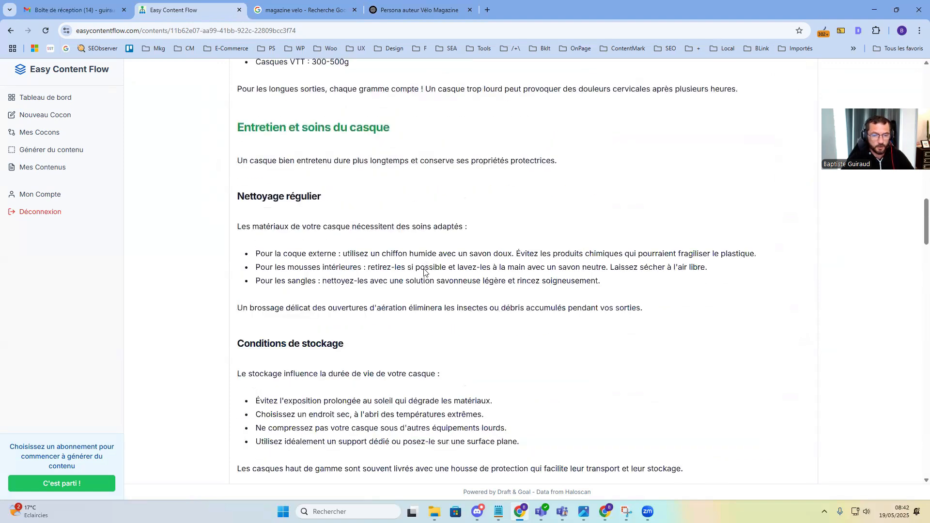
scroll(405, 281, down, 20)
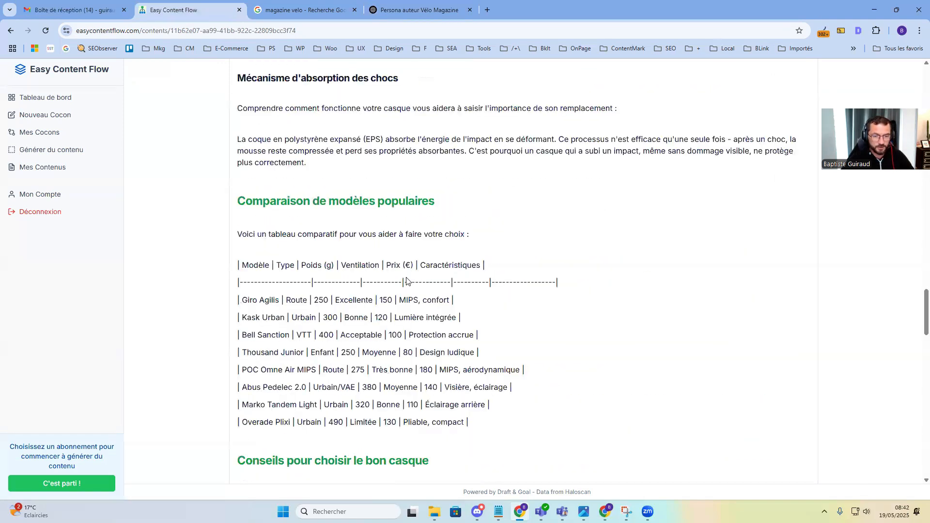
scroll(407, 277, down, 8)
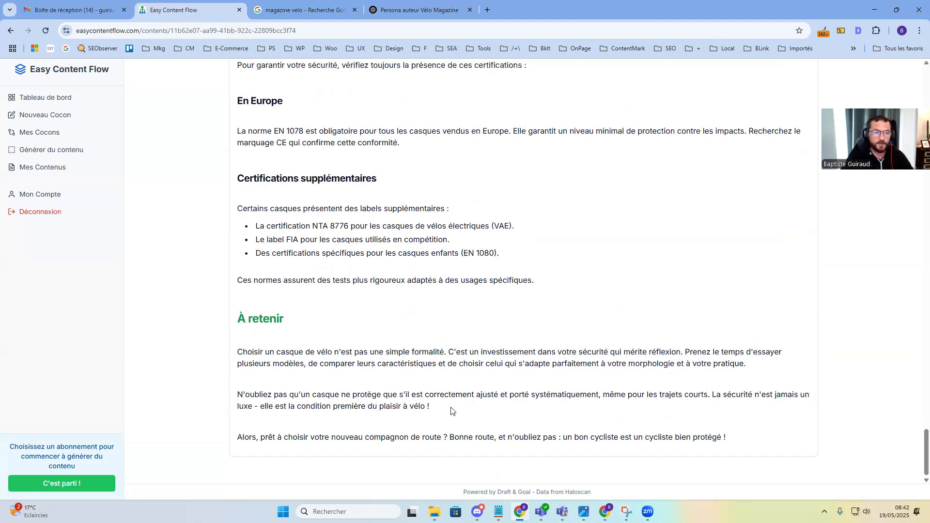
scroll(432, 355, up, 20)
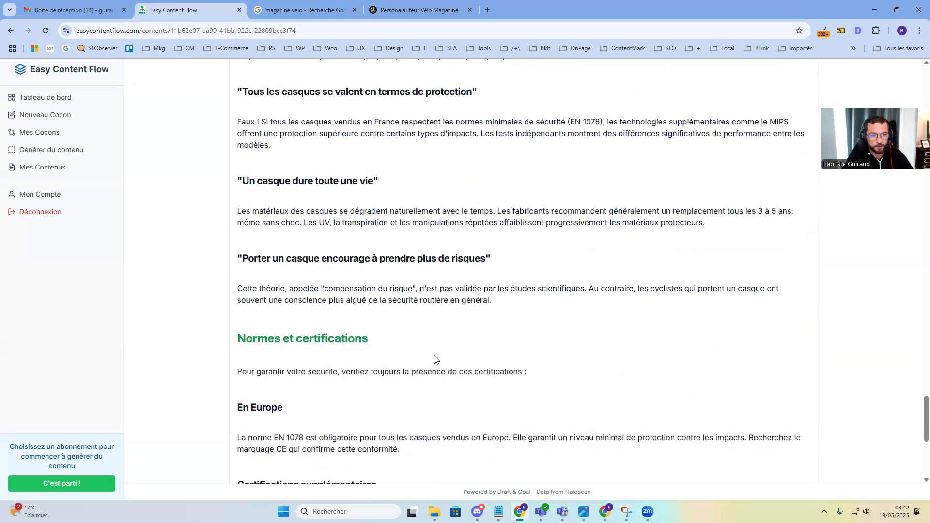
scroll(440, 356, up, 20)
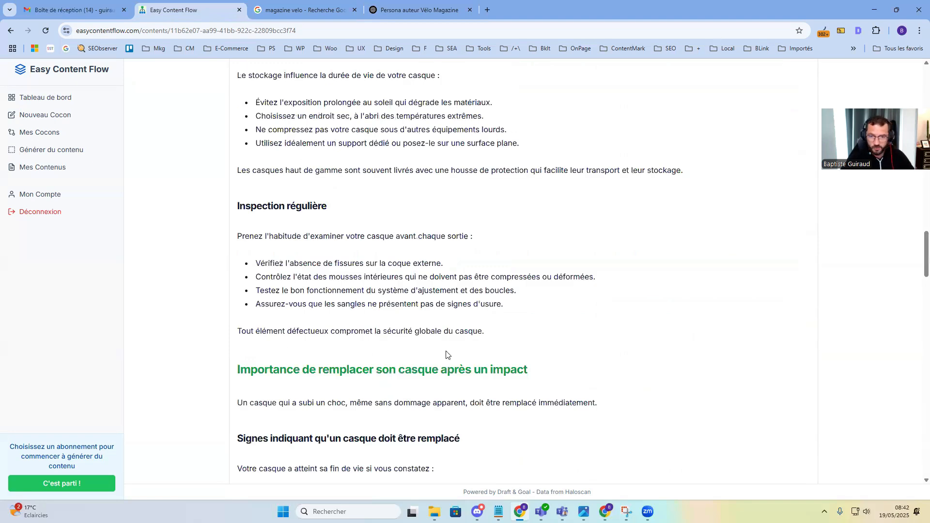
scroll(478, 252, up, 6)
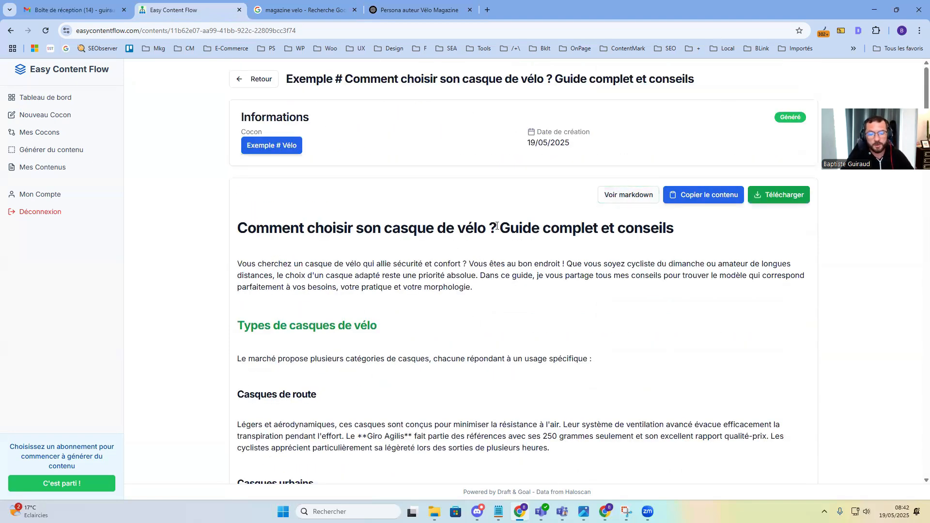
Step: Look over the generated contents list and the dashboard, and open the Vélo cocoon dated 06/05/2025 from the semantic cocoons
click(38, 174)
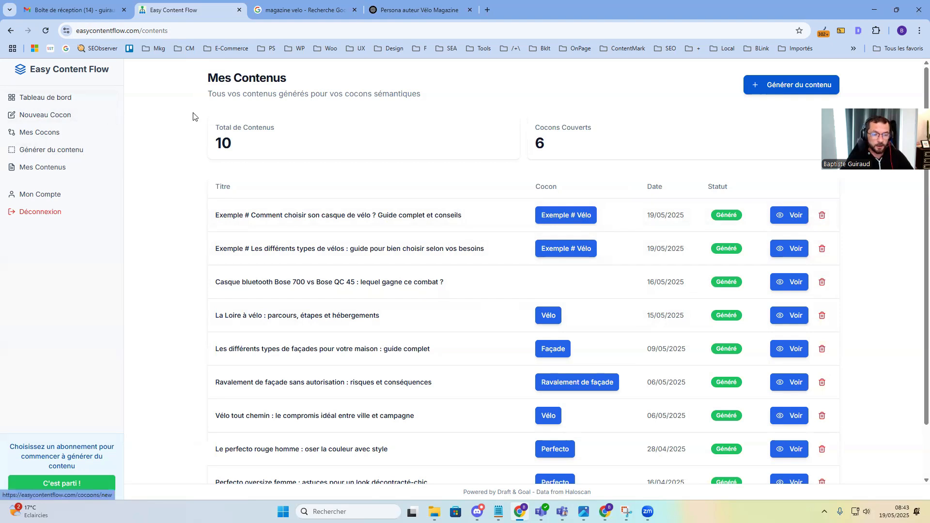
click(54, 102)
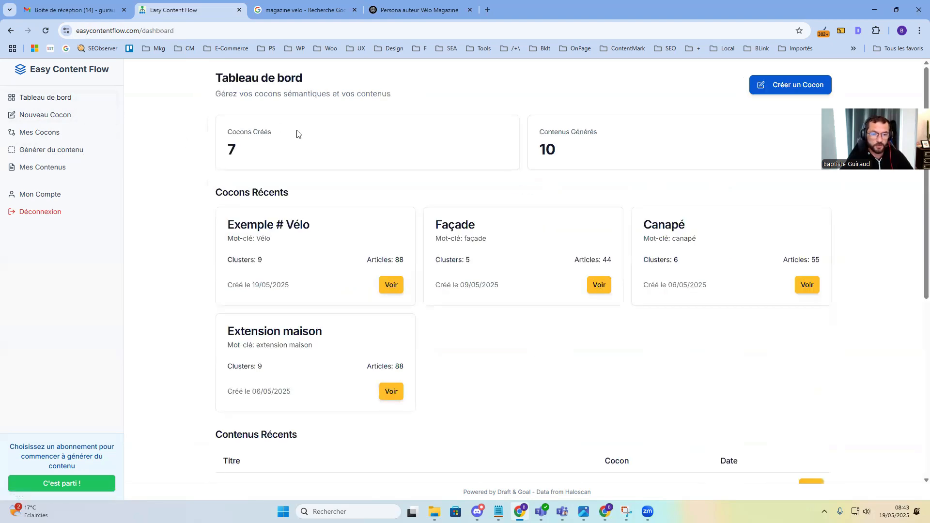
click(38, 139)
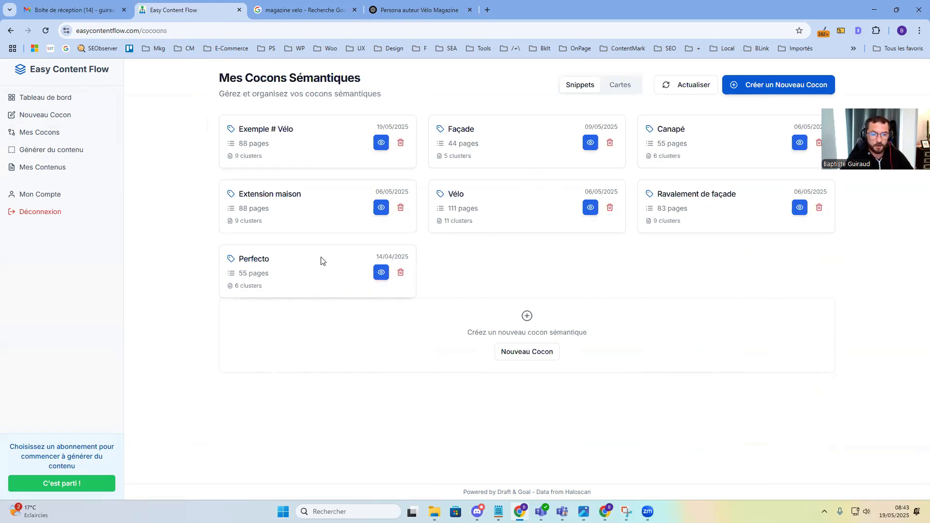
click(591, 208)
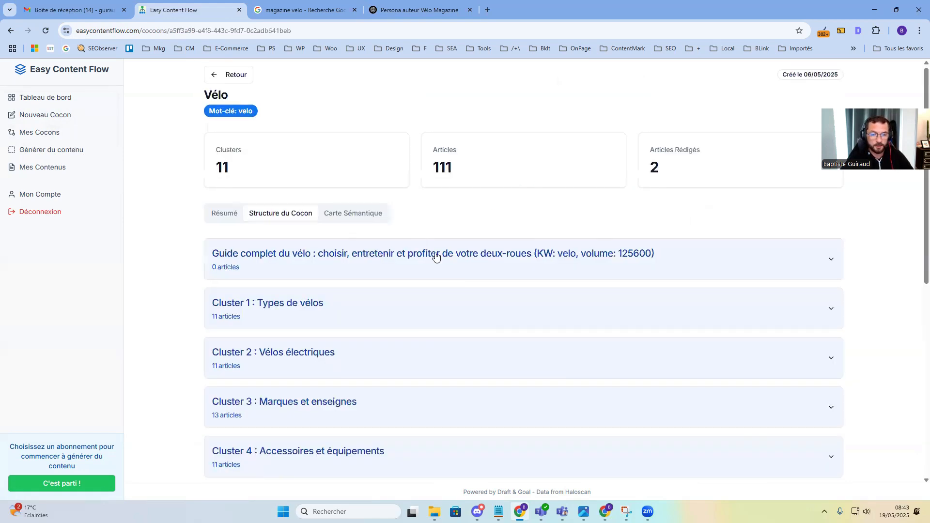
Step: Expand "Cluster 1 : Types de vélos" in the cocoon structure and examine its articles' keywords, search volumes and writing status
scroll(855, 239, down, 2)
click(831, 213)
scroll(599, 274, down, 10)
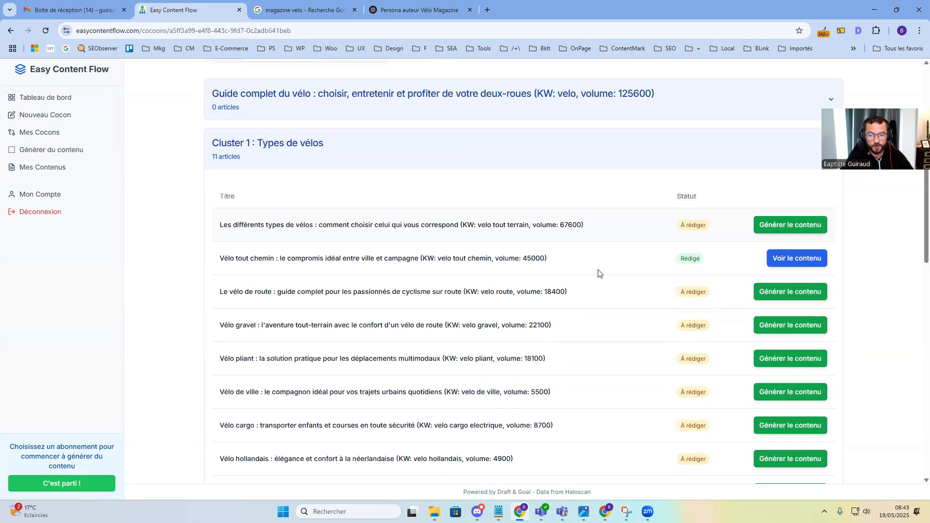
scroll(599, 274, up, 10)
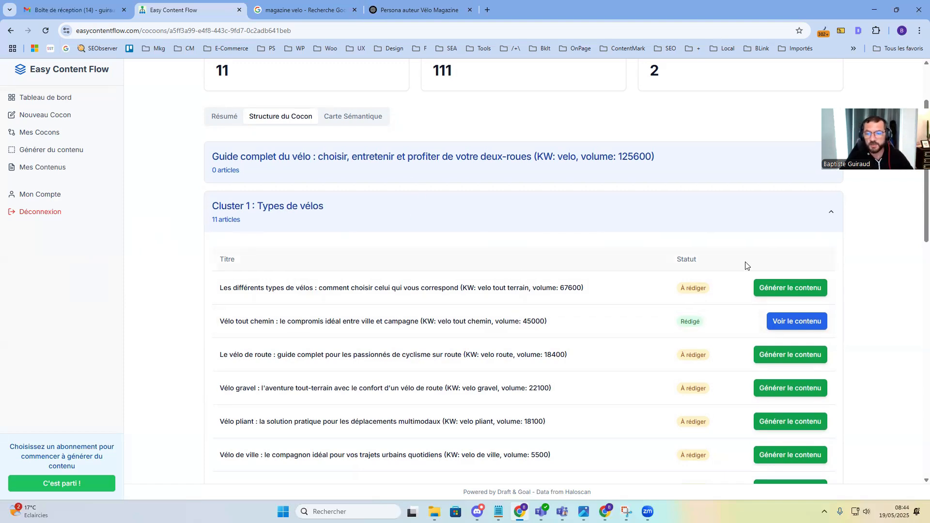
scroll(702, 291, down, 4)
scroll(605, 339, up, 6)
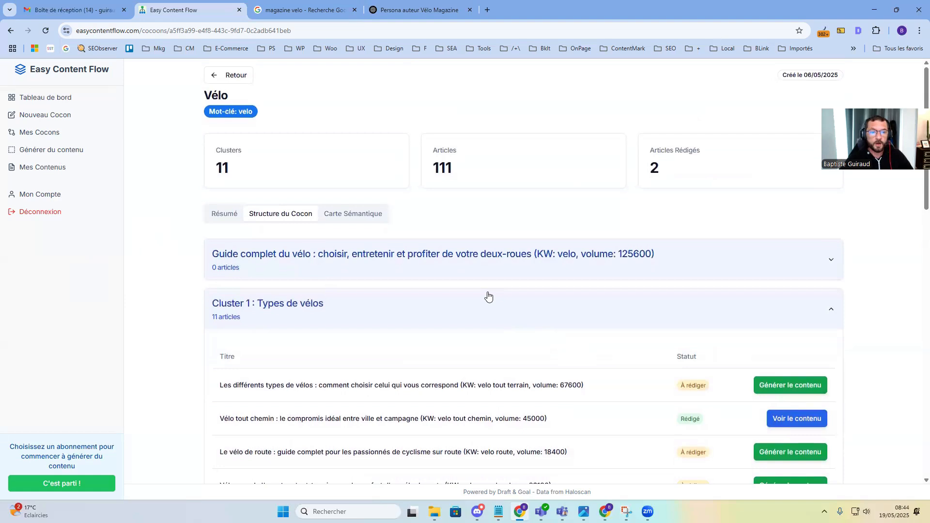
Step: Return to the dashboard and look over the recent cocoons and recent contents
click(62, 76)
scroll(250, 218, down, 4)
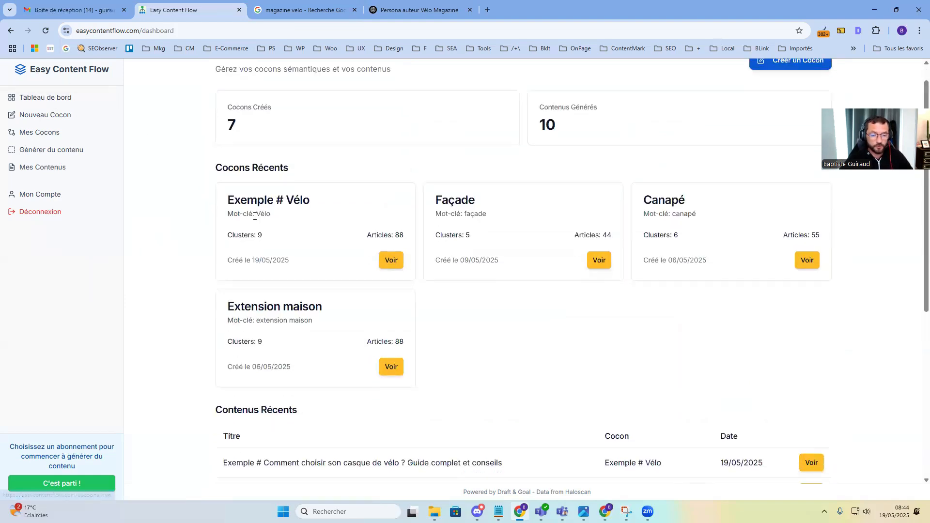
scroll(159, 272, up, 5)
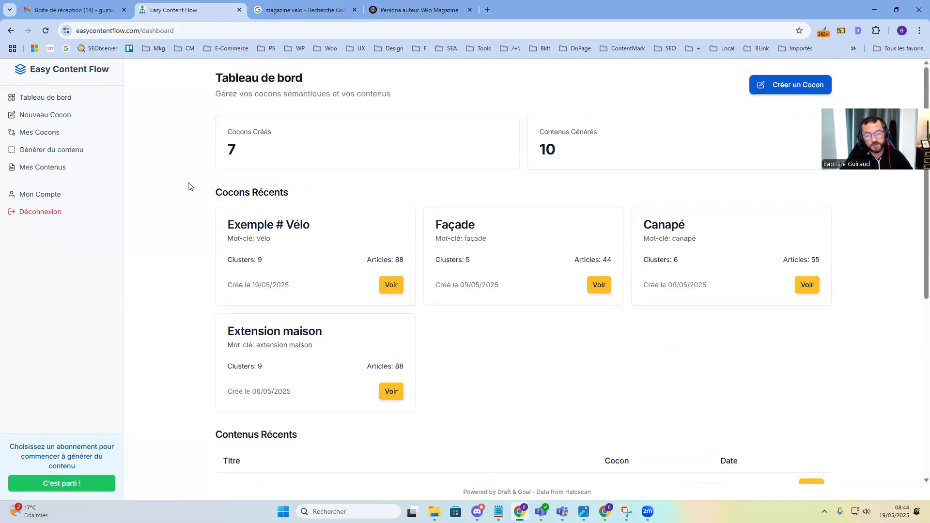